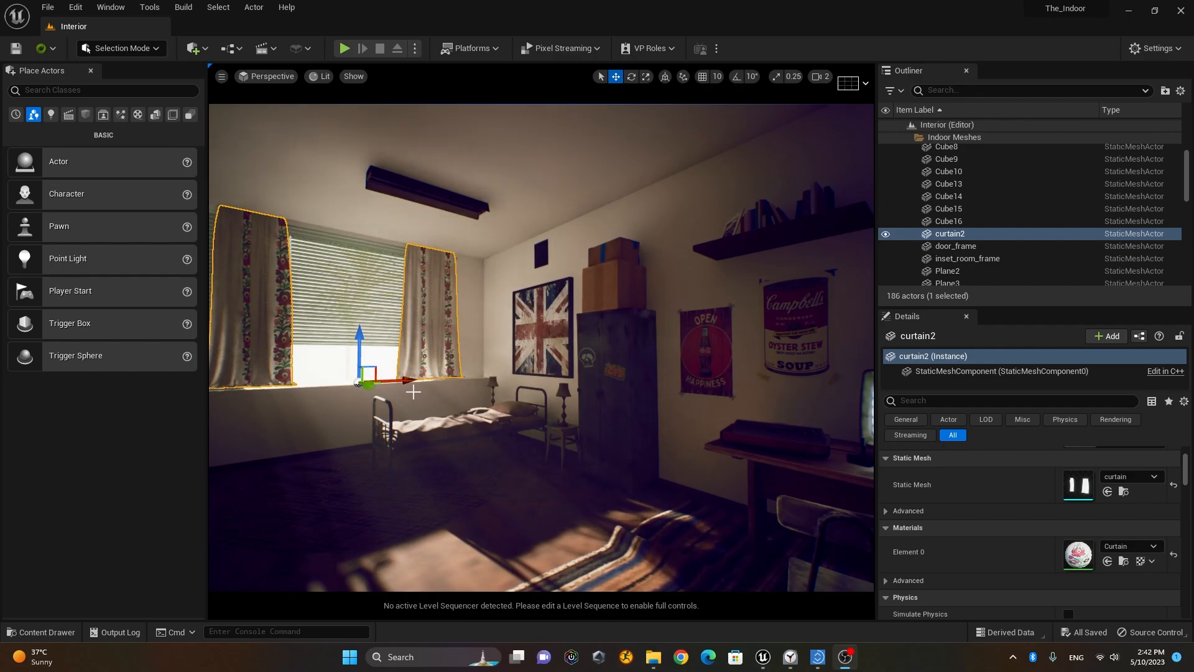
# Try covering the window with duplicates of the curtains, and delete the copies again
pyautogui.keyDown('alt'); pyautogui.moveTo(414, 385); pyautogui.dragTo(264, 385); pyautogui.keyUp('alt')
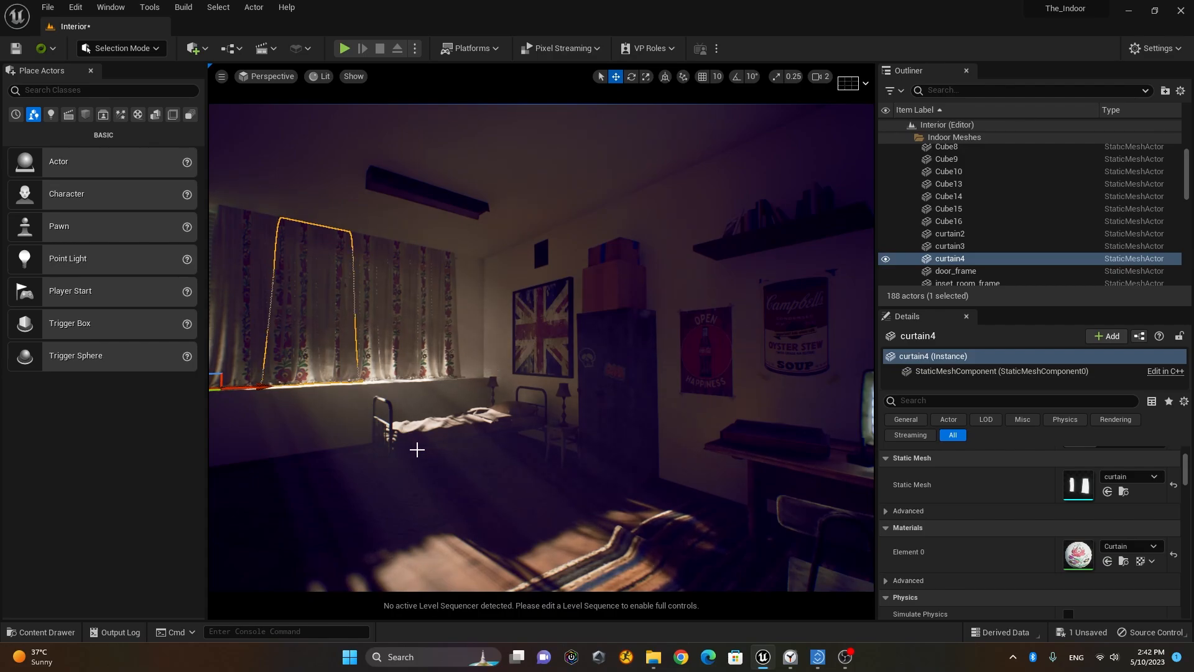
pyautogui.press('Delete')
pyautogui.click(346, 367)
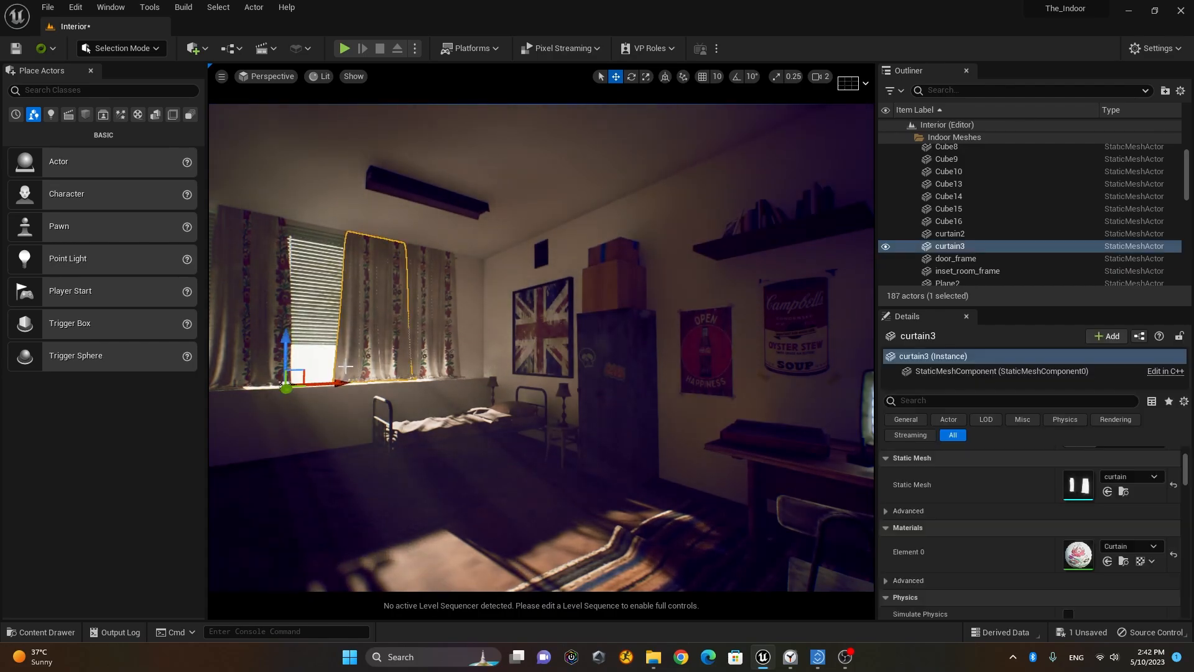
pyautogui.press('Delete')
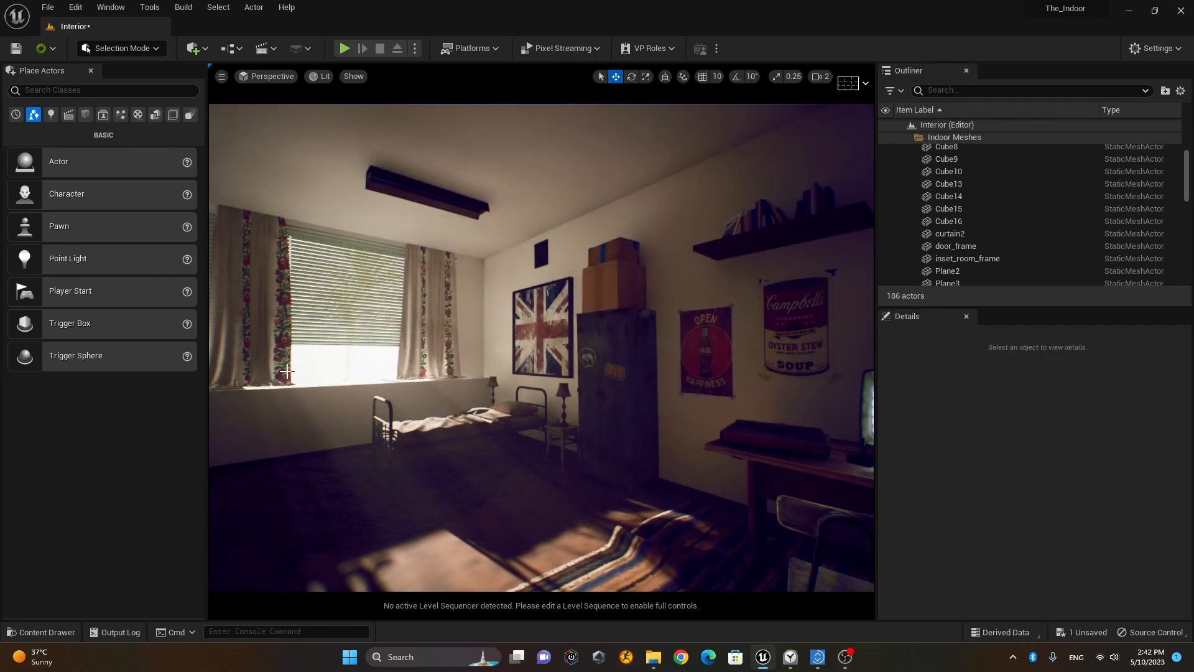
# Open the Curtain material from the Flower_Pattern_Cloth folder and rearrange its graph, moving the result node away from the texture samples
pyautogui.click(53, 633)
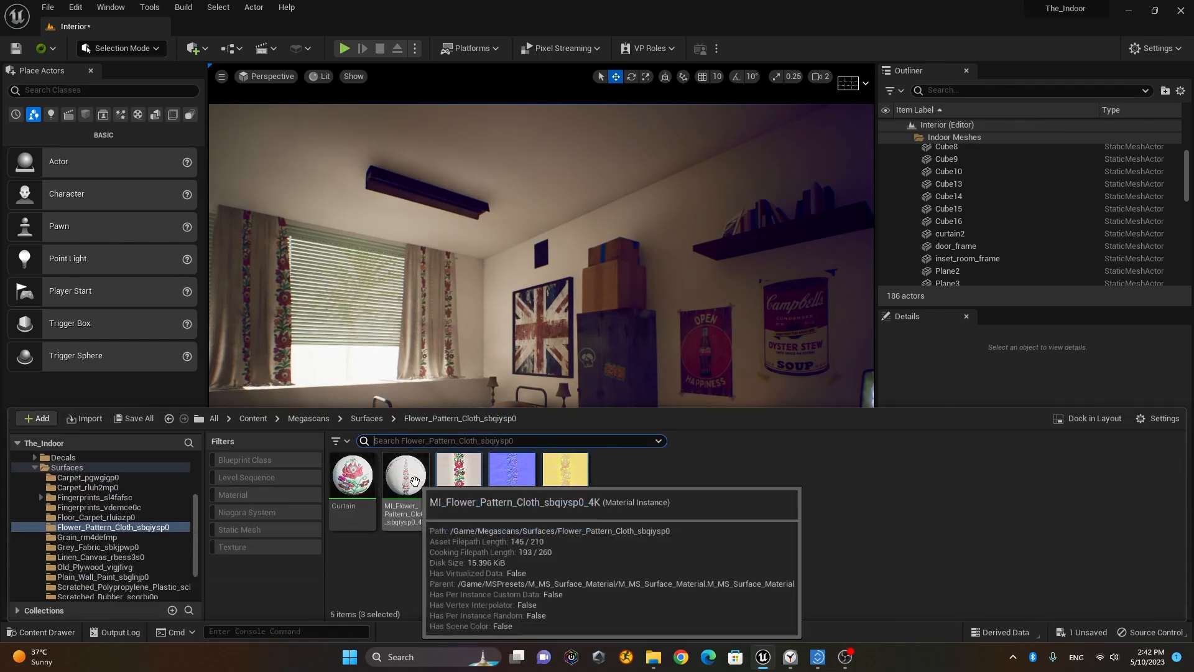
pyautogui.doubleClick(347, 485)
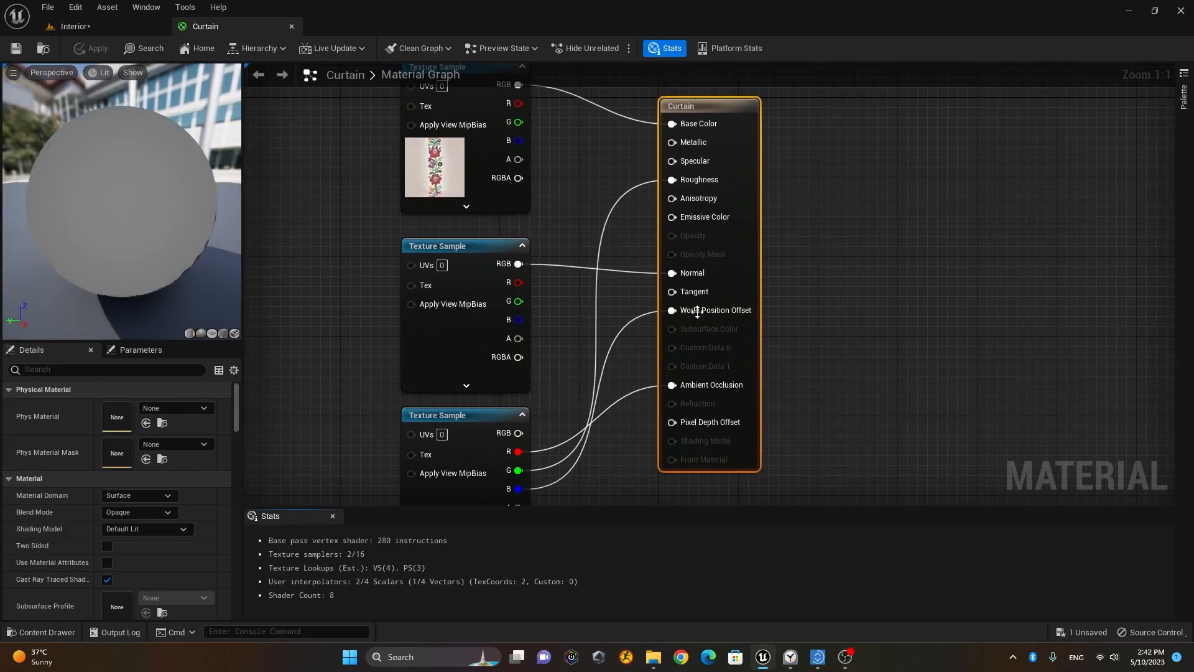
pyautogui.scroll(-2, 582, 246)
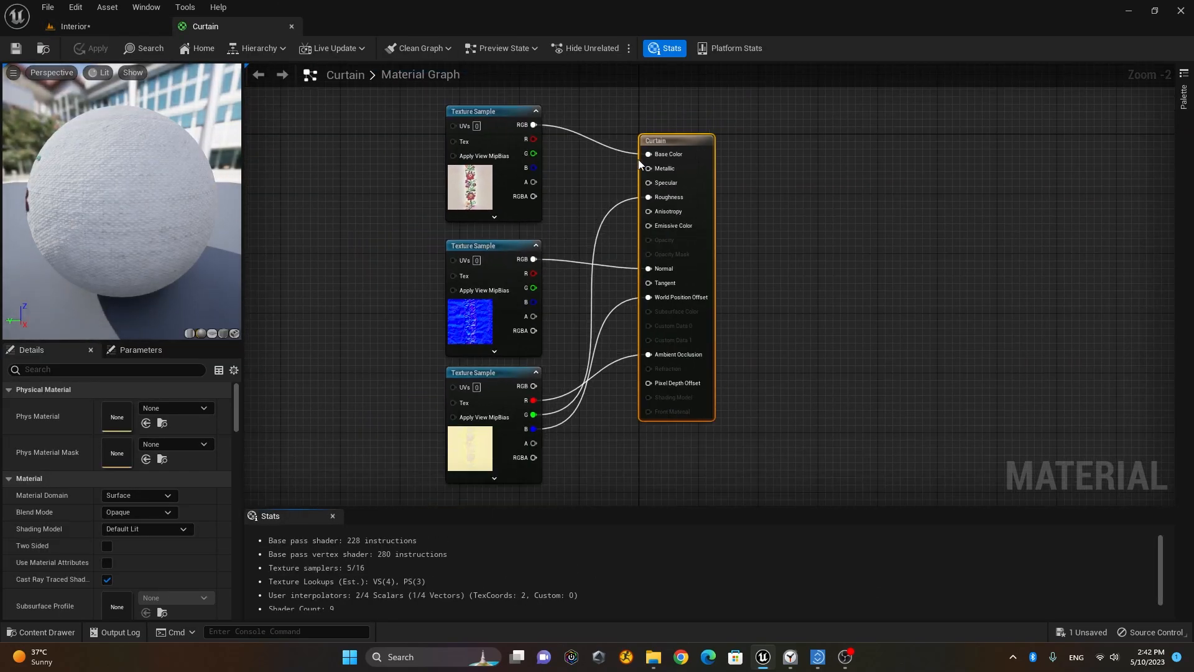
pyautogui.moveTo(685, 143); pyautogui.dragTo(812, 143)
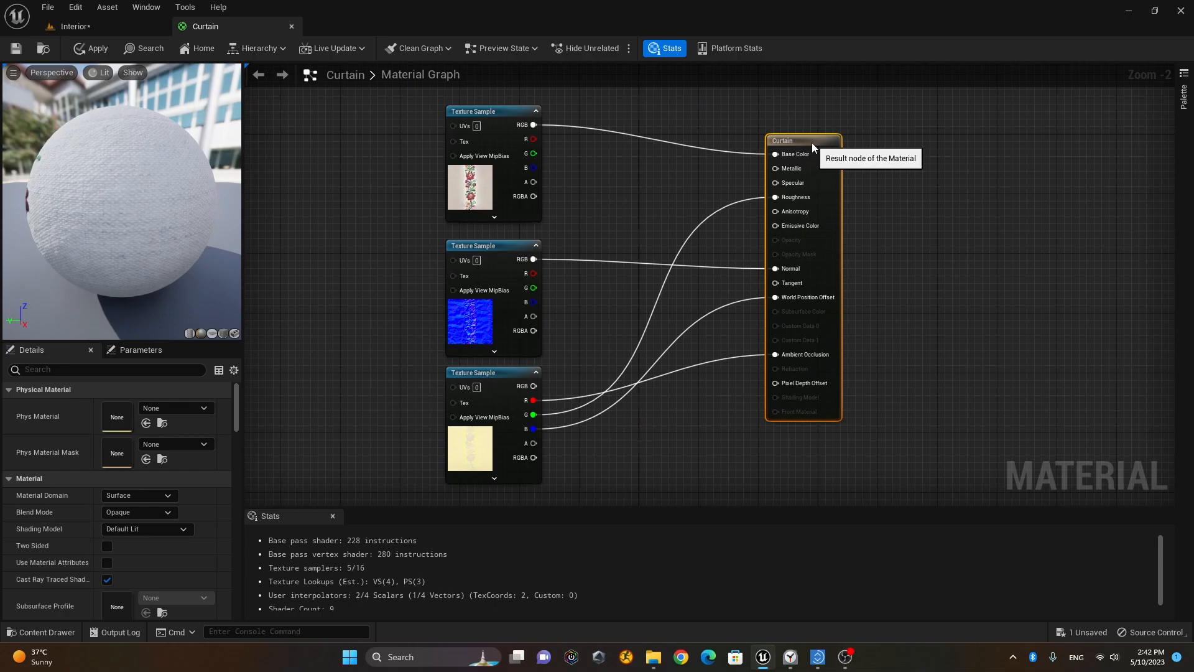
pyautogui.scroll(1, 648, 182)
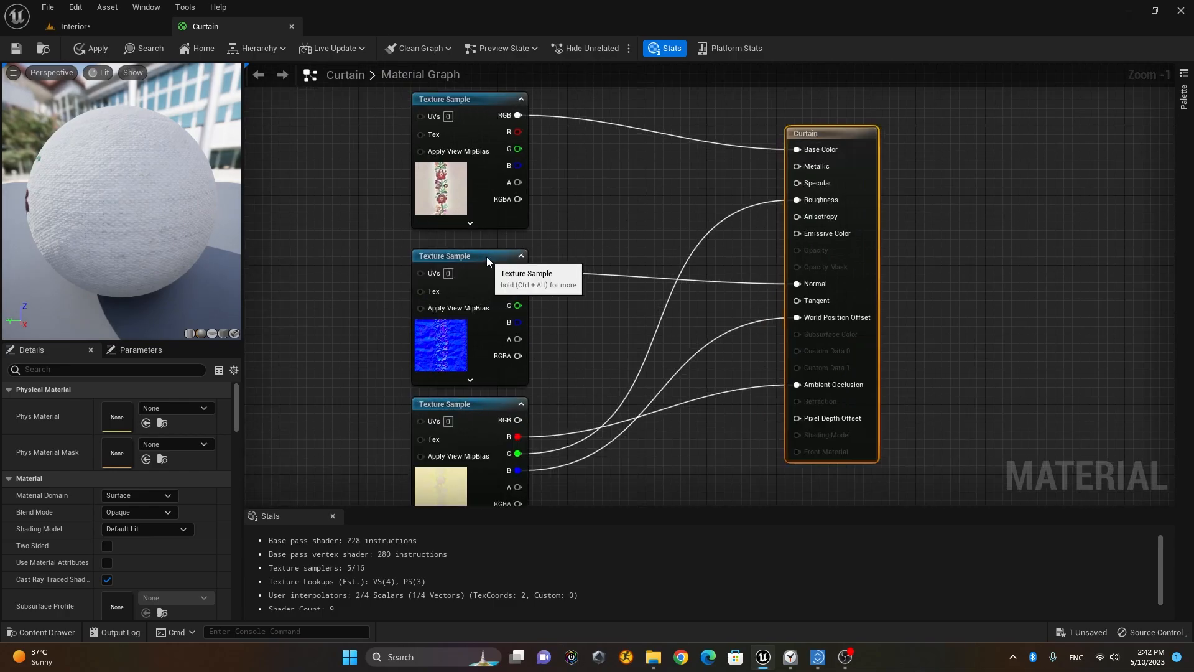
pyautogui.moveTo(486, 256); pyautogui.dragTo(487, 248)
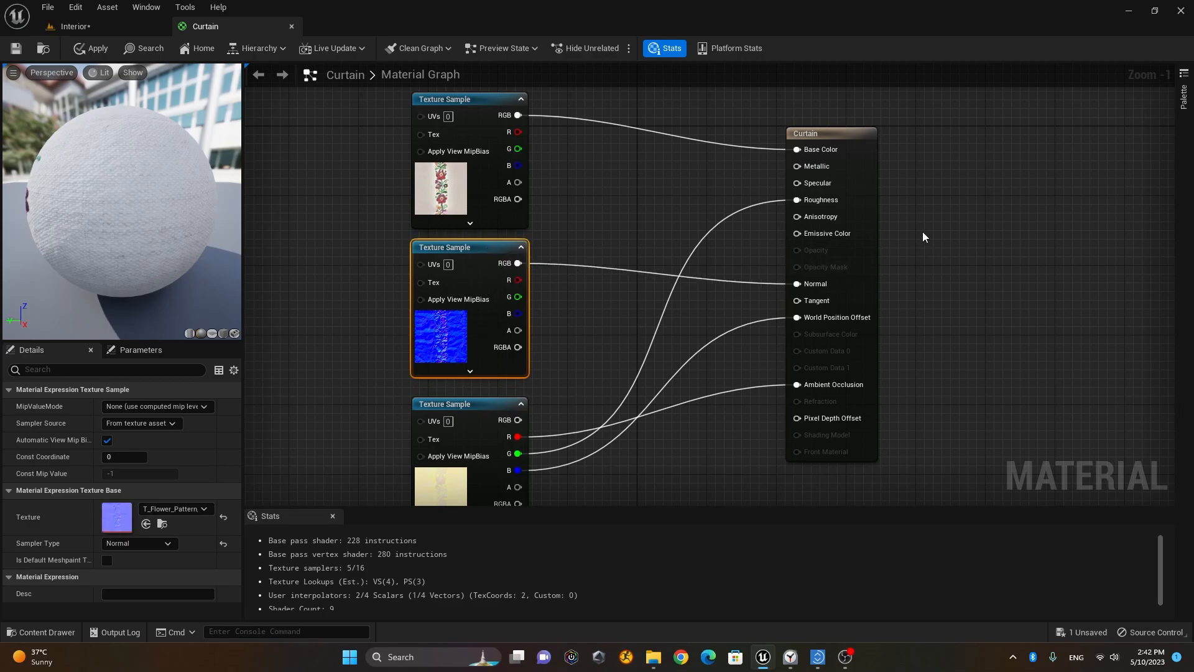
# Set the material's blend mode to Translucent and its translucency lighting mode to Surface TranslucencyVolume
pyautogui.click(844, 139)
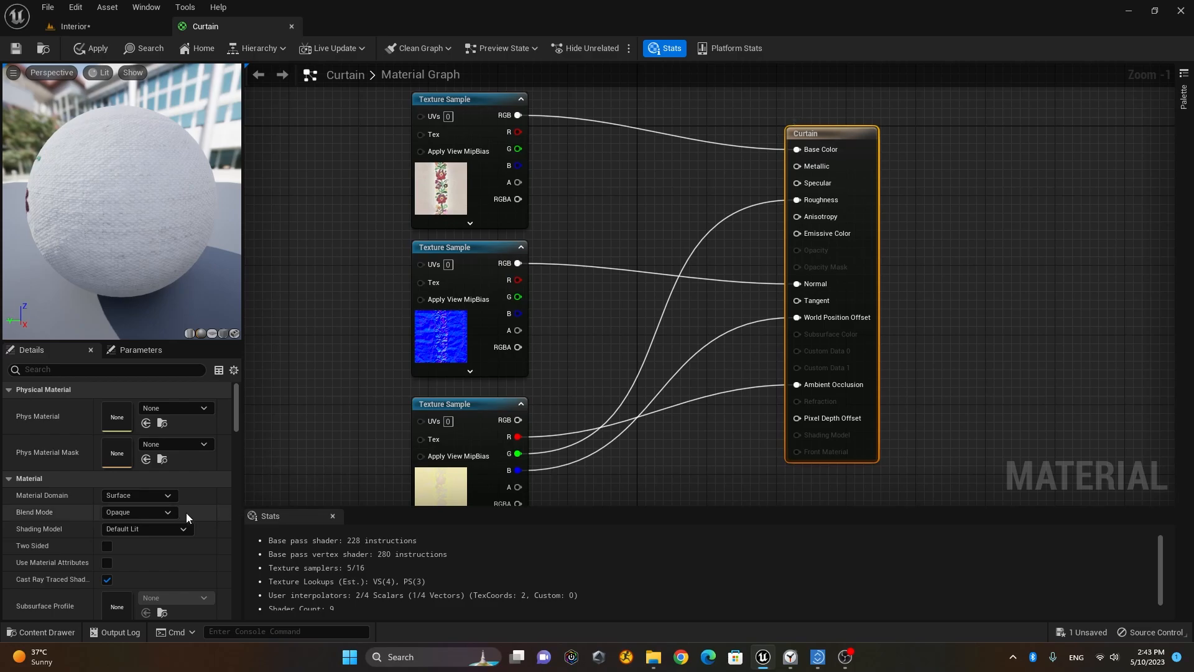
pyautogui.click(159, 514)
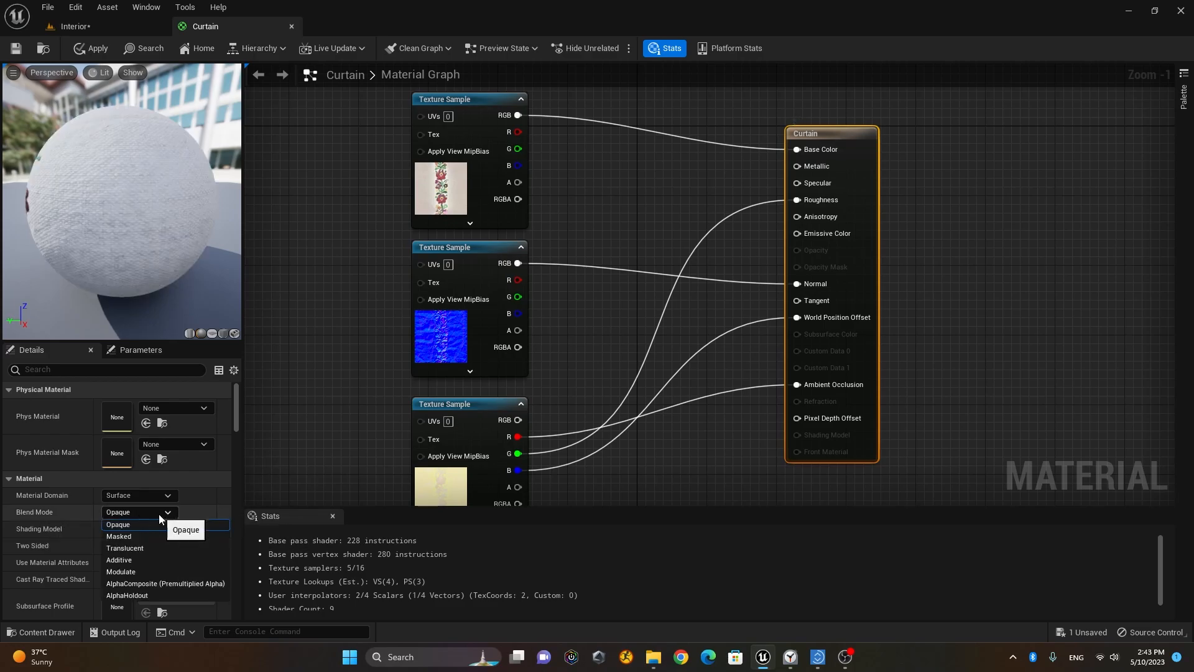
pyautogui.click(172, 548)
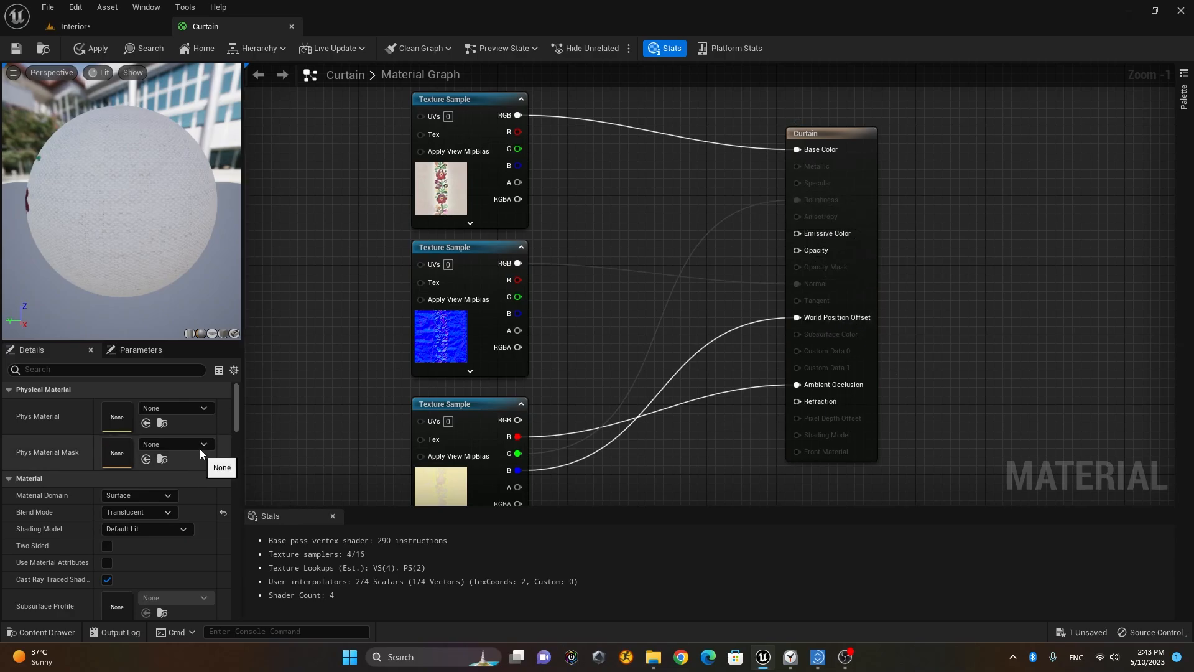
pyautogui.scroll(-10, 163, 445)
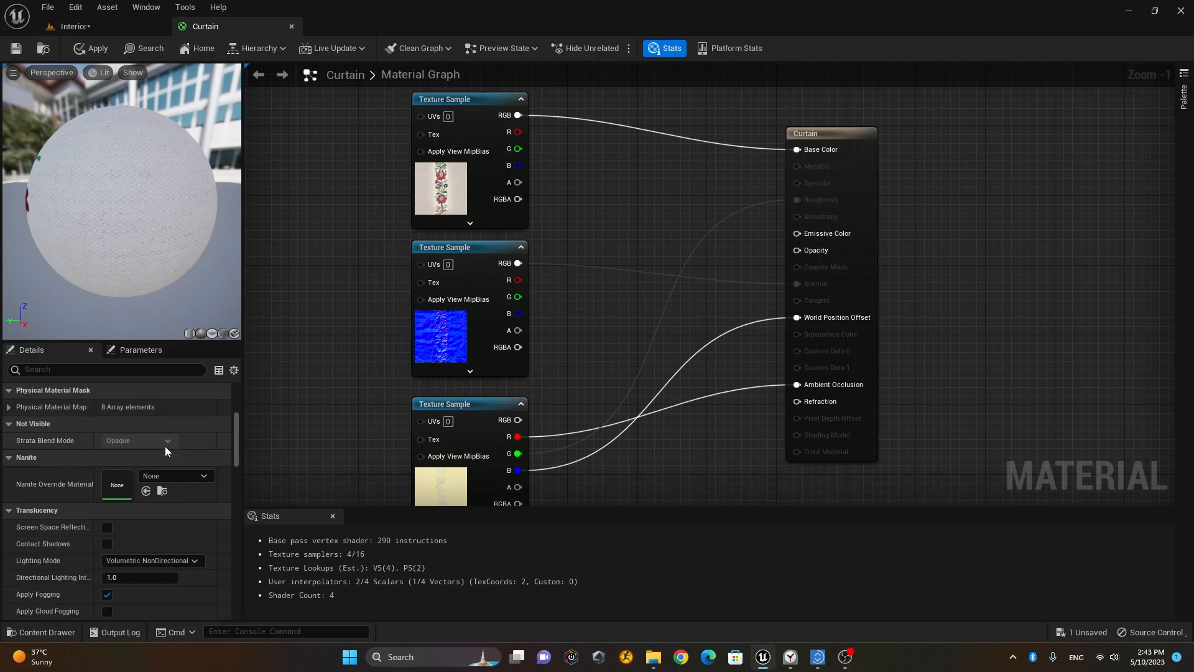
pyautogui.click(155, 561)
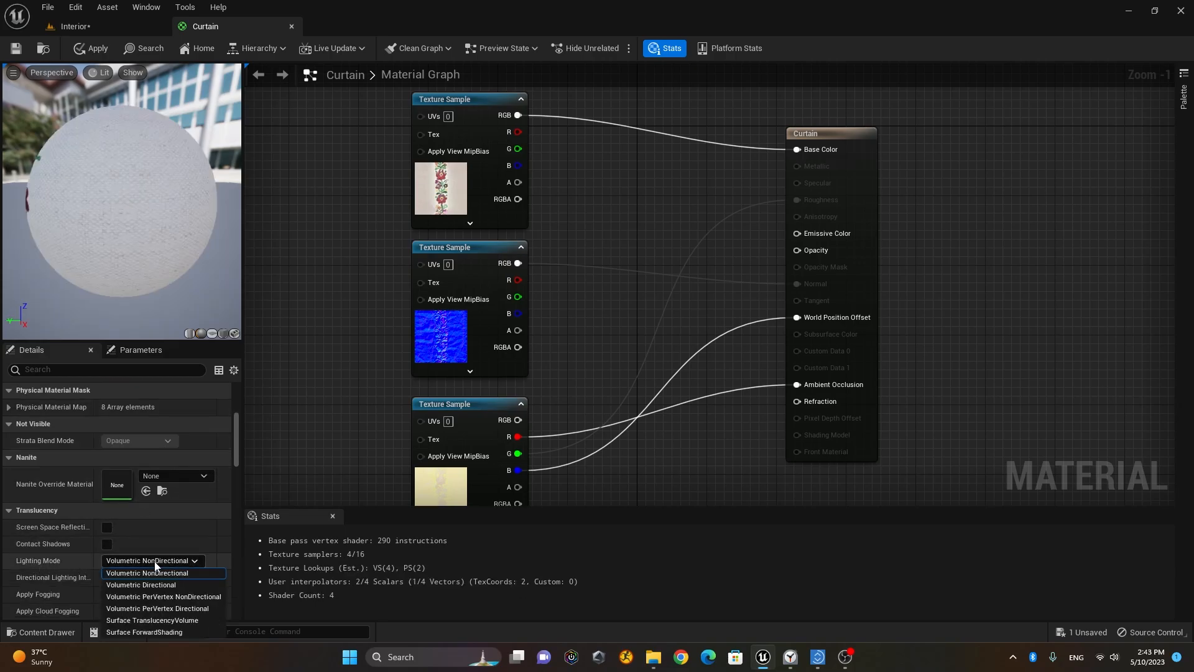
pyautogui.click(203, 620)
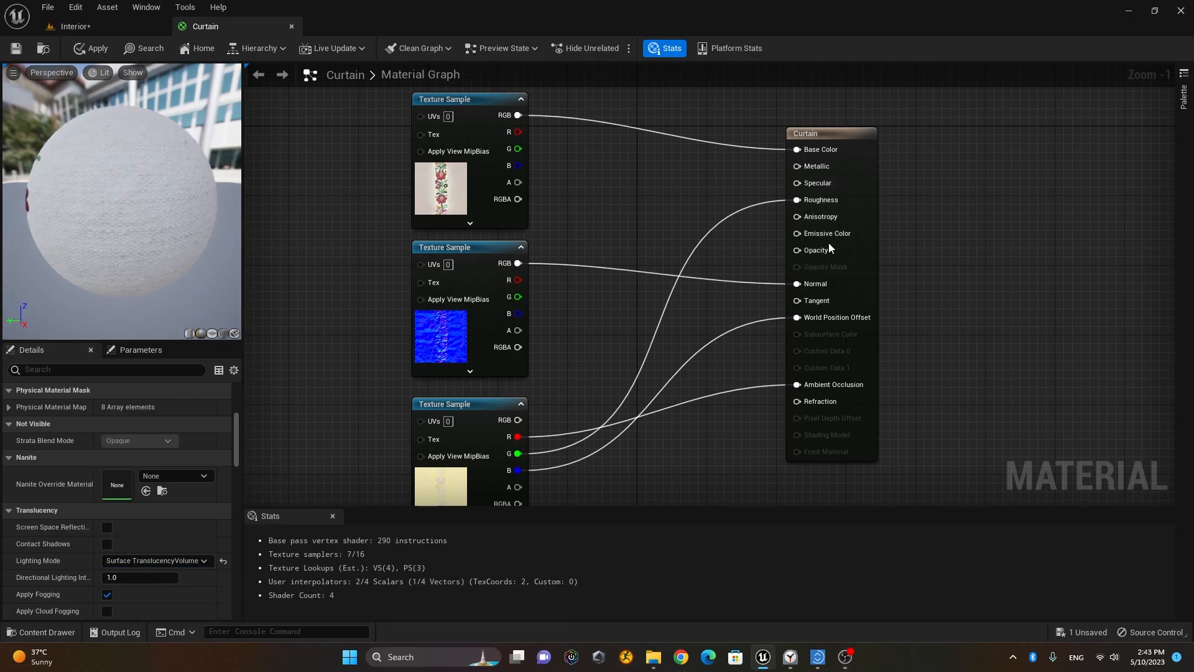
# Make the Curtain material two-sided
pyautogui.scroll(5, 151, 554)
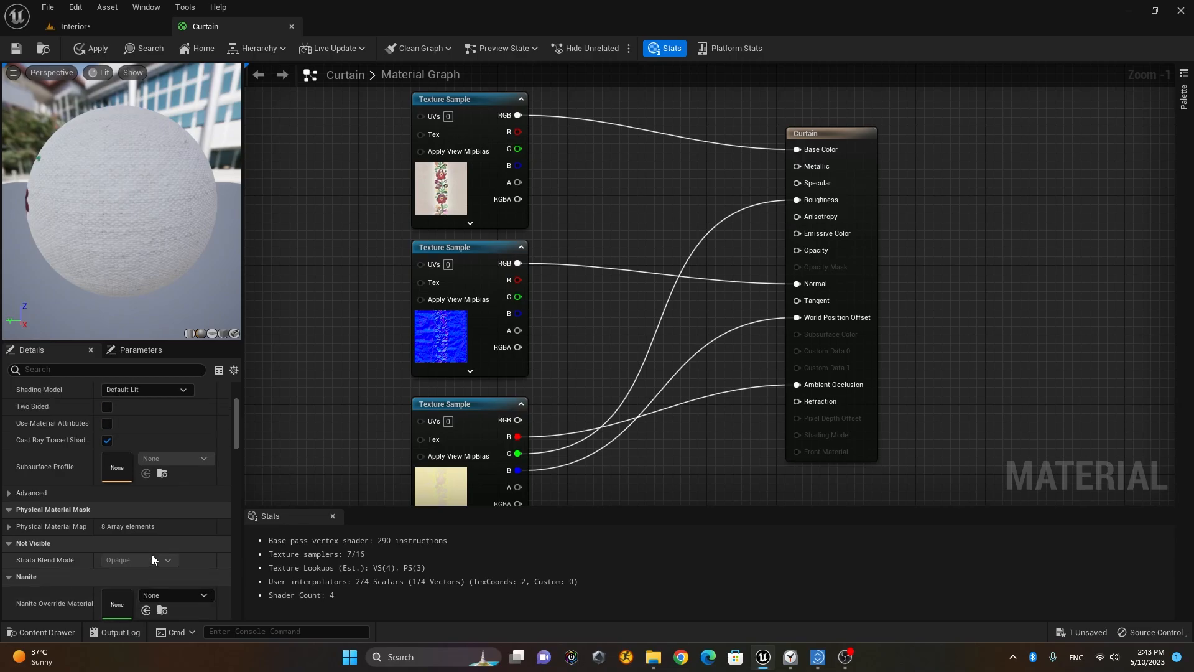
pyautogui.scroll(1, 152, 559)
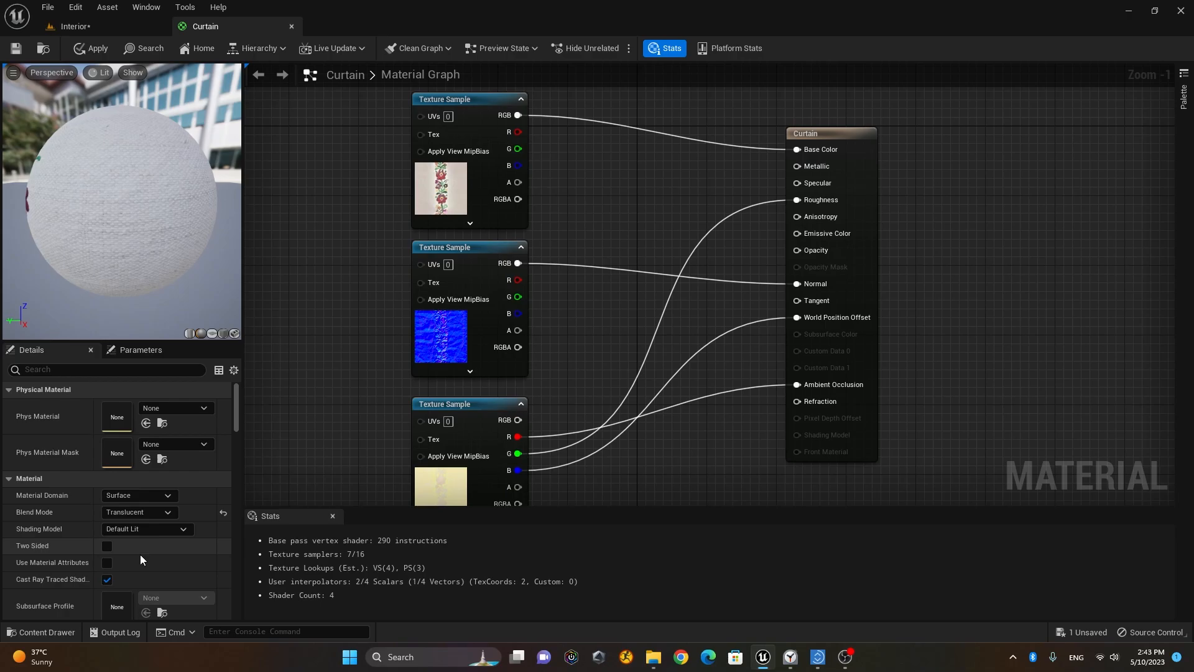
pyautogui.click(107, 546)
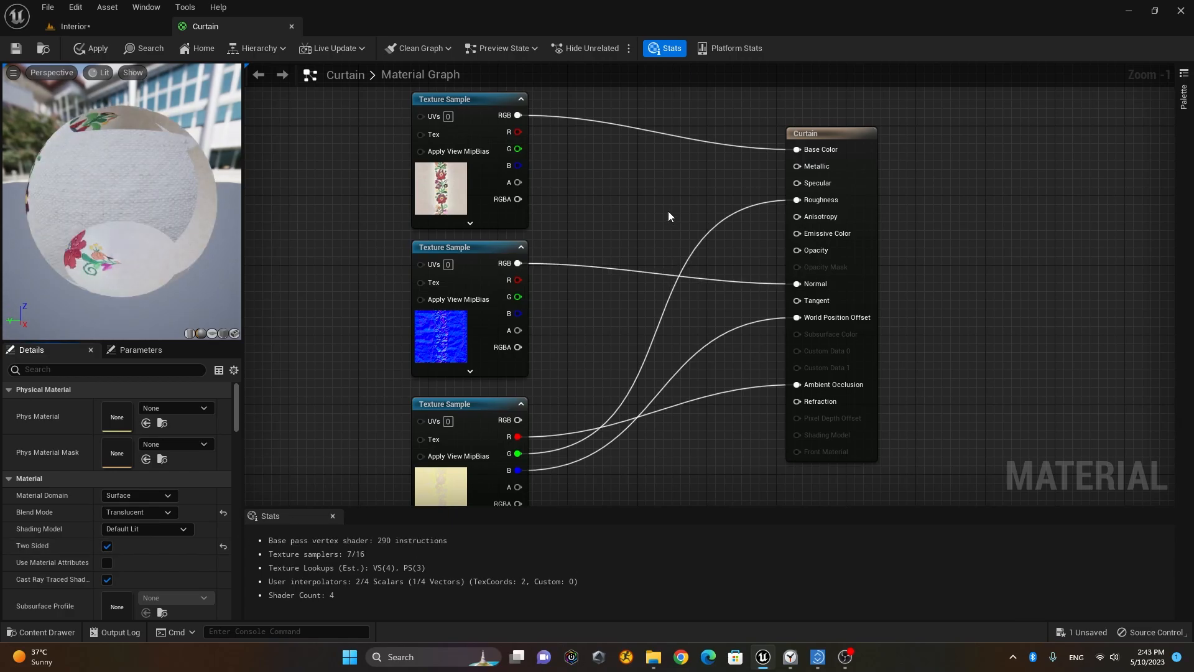
# Add a constant node between the texture samples and the result node and convert it to a parameter
pyautogui.click(592, 178)
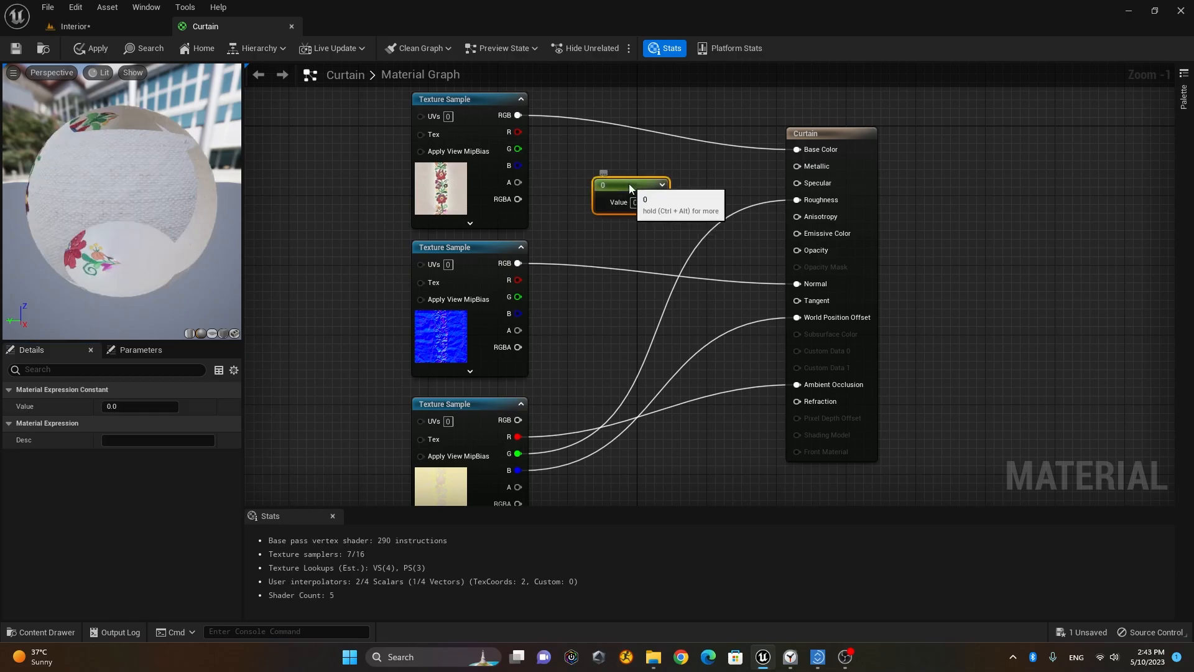
pyautogui.moveTo(630, 208)
pyautogui.mouseDown()
pyautogui.moveTo(629, 280)
pyautogui.moveTo(622, 203)
pyautogui.mouseUp()
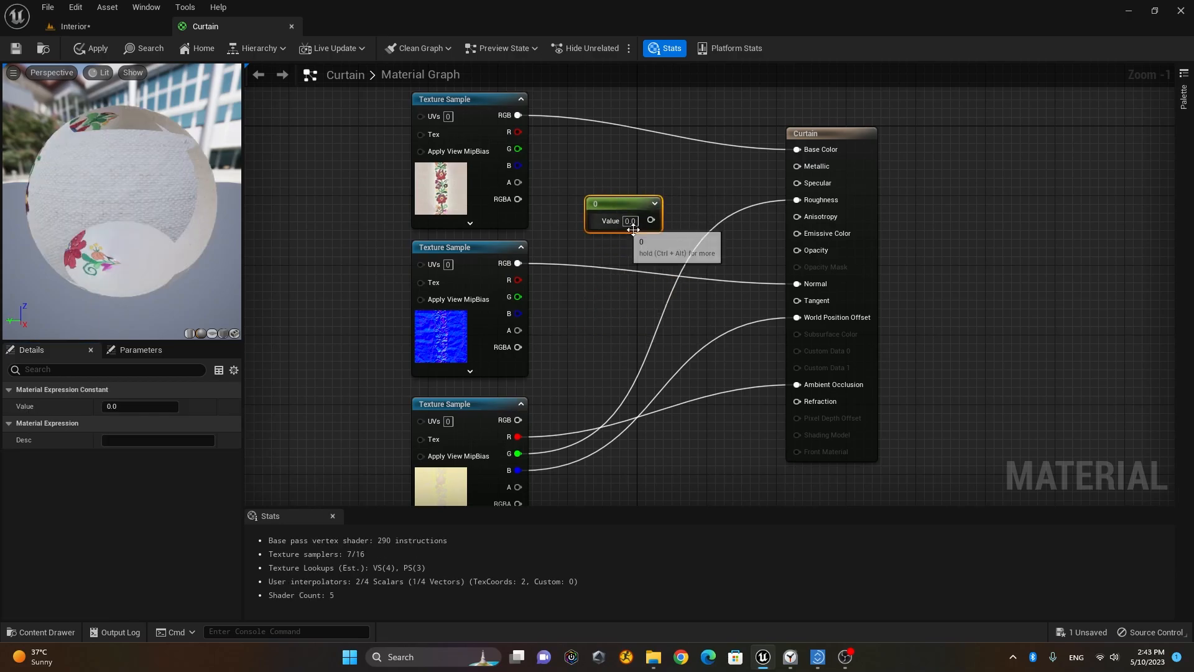
pyautogui.rightClick(620, 207)
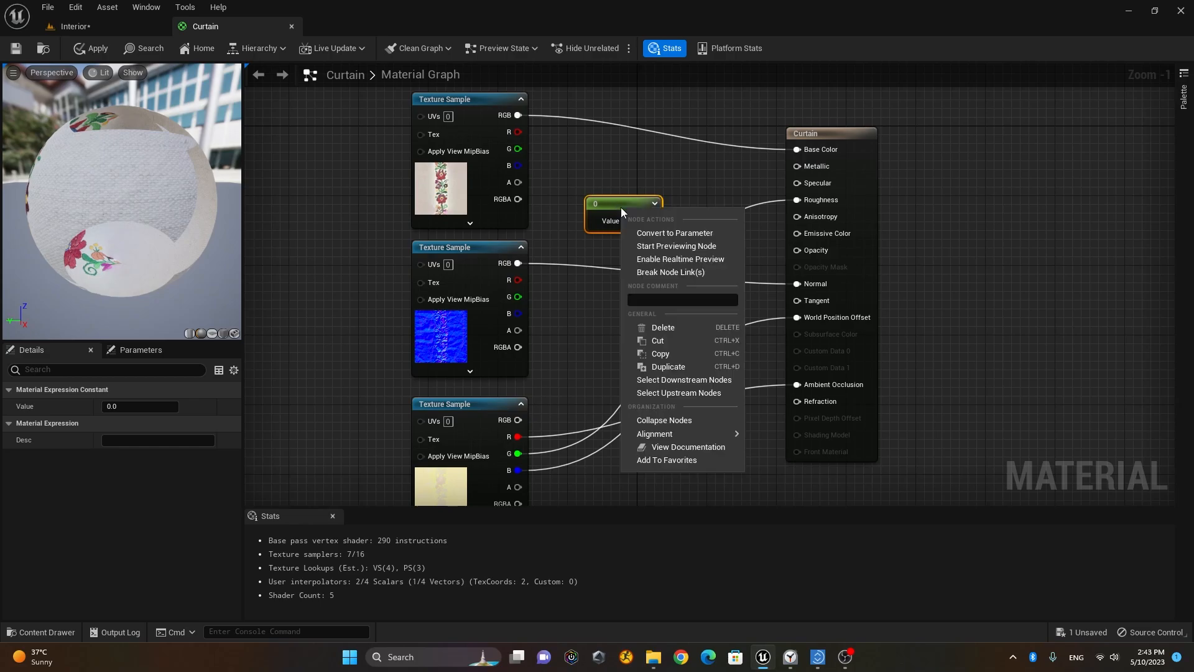
pyautogui.click(696, 233)
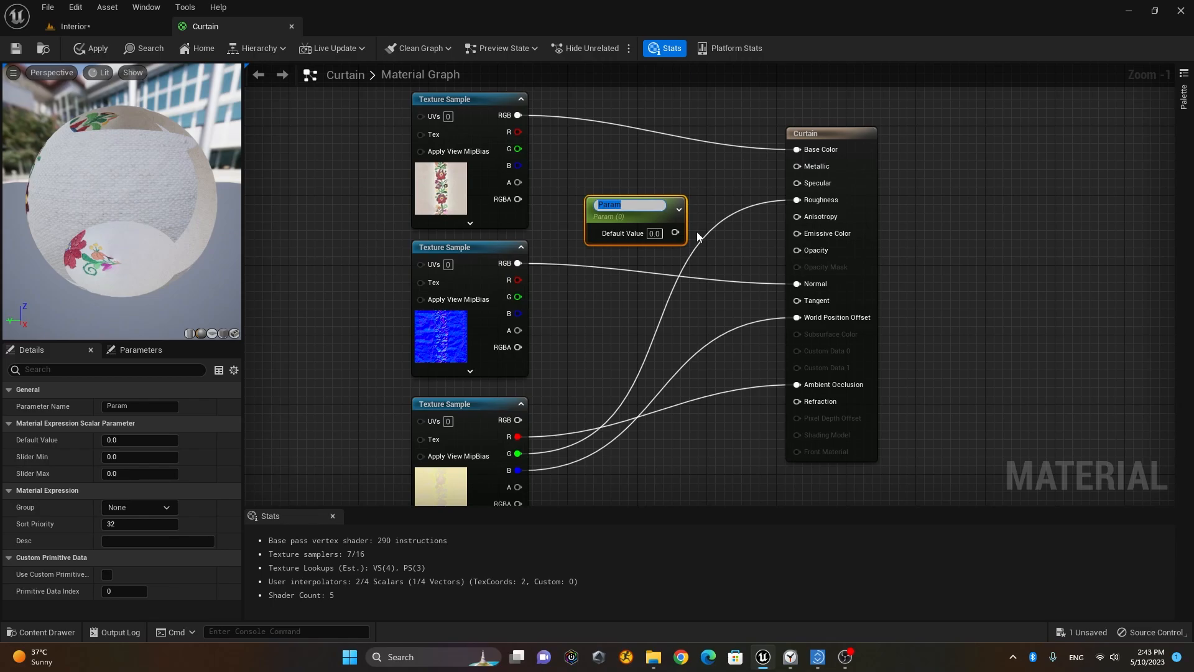
# Name the new scalar parameter Translusency
pyautogui.press('BackSpace')
pyautogui.write('Tr')
pyautogui.write('an')
pyautogui.write('slu')
pyautogui.write('cen')
pyautogui.press('BackSpace')
pyautogui.press('BackSpace')
pyautogui.press('BackSpace')
pyautogui.write('sency')
pyautogui.press('Return')
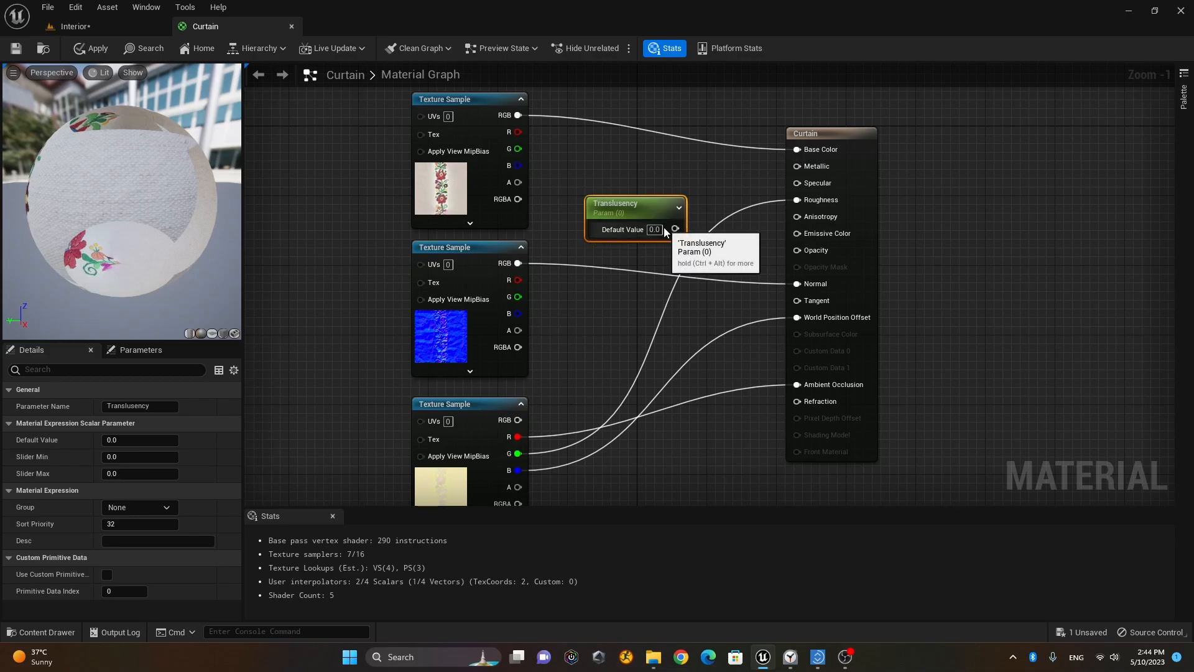
# Connect the Translusency parameter to the material's Opacity input and set its default value to 0.5
pyautogui.moveTo(674, 229); pyautogui.dragTo(798, 250)
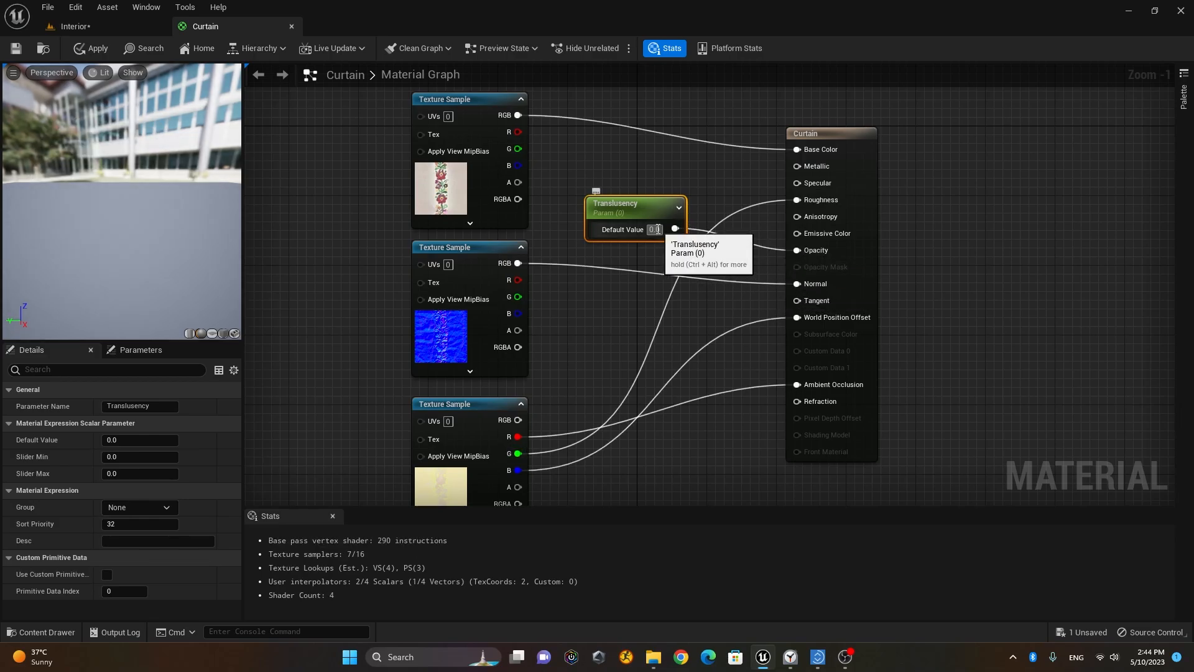
pyautogui.click(655, 229)
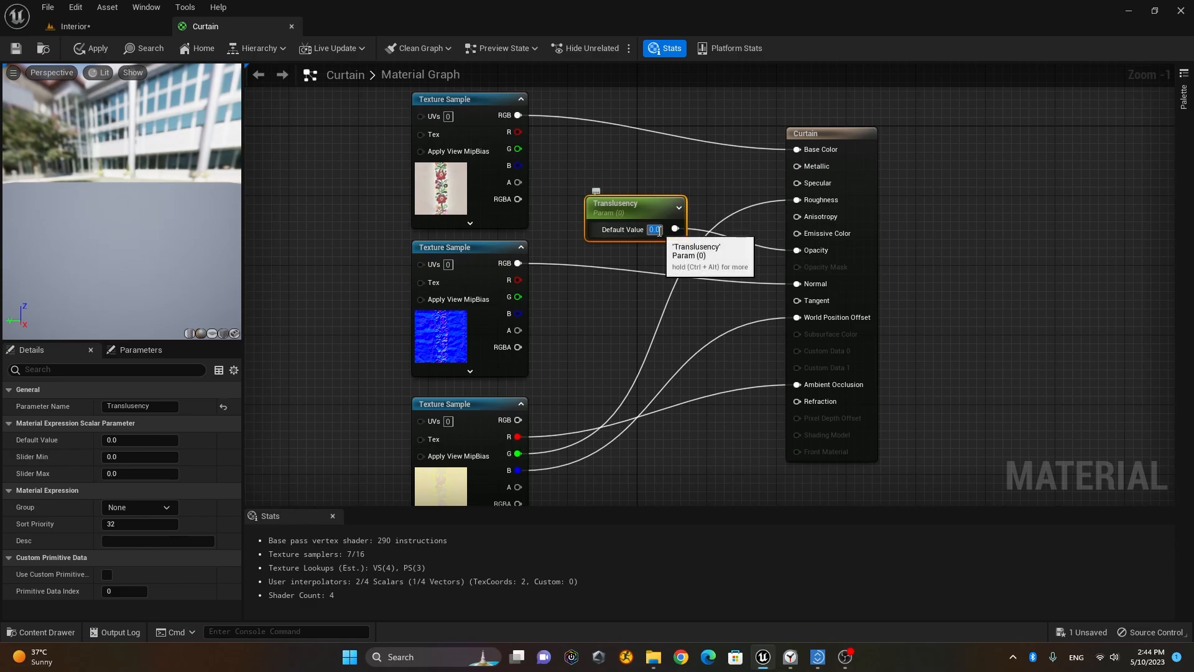
pyautogui.write('0.5')
pyautogui.press('Return')
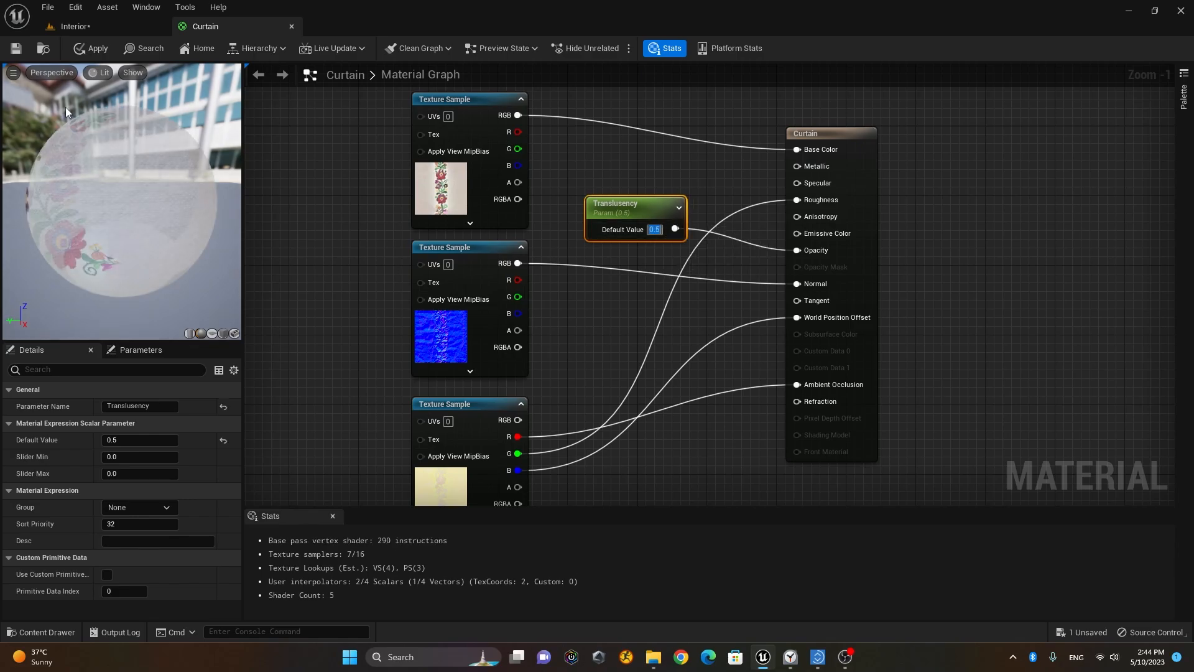
# Save and close the Curtain material, and select the window curtains in the level
pyautogui.click(15, 49)
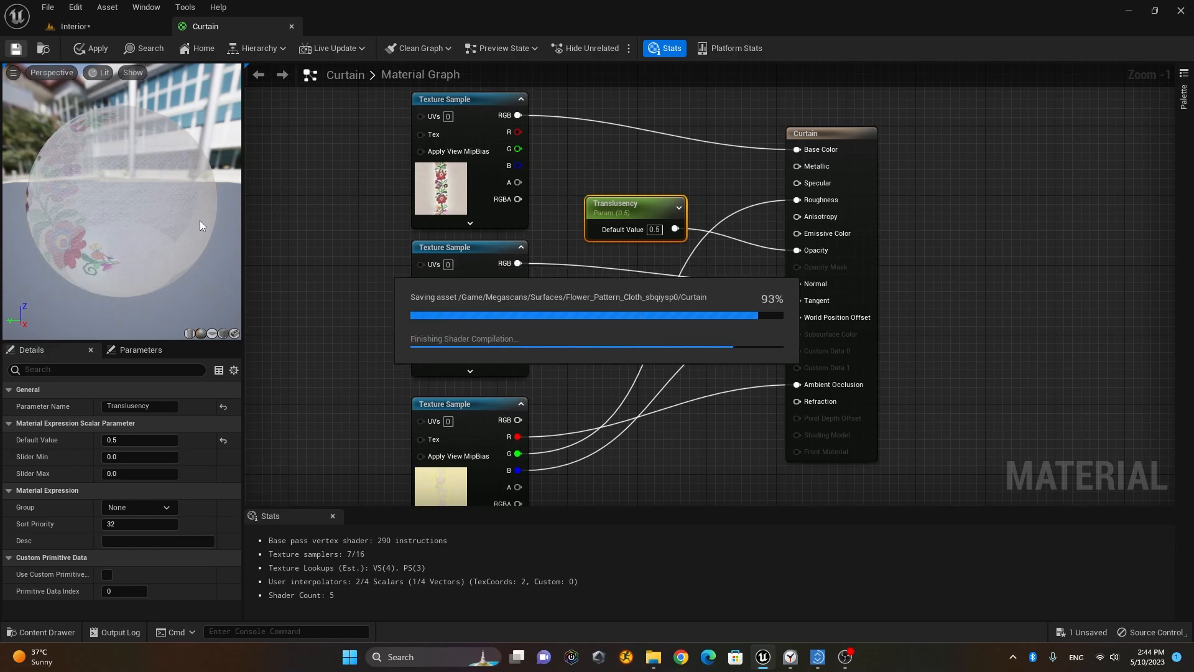
pyautogui.click(291, 26)
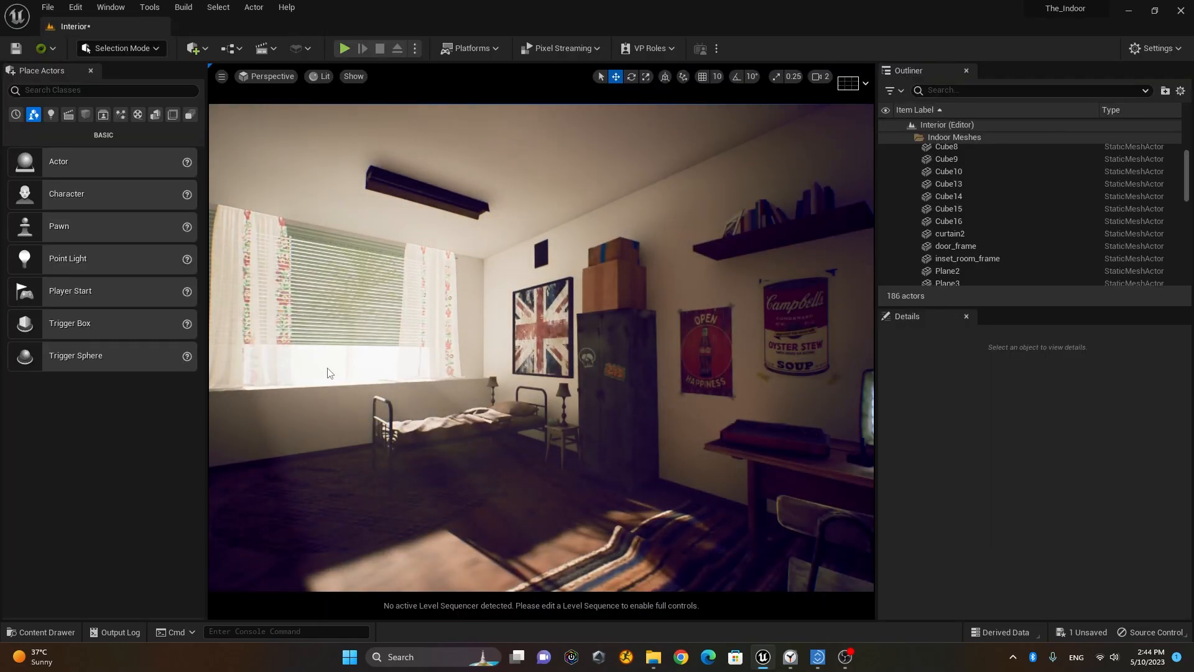
pyautogui.moveTo(327, 375)
pyautogui.mouseDown(button='right')
pyautogui.moveTo(304, 369)
pyautogui.moveTo(328, 382)
pyautogui.mouseUp(button='right')
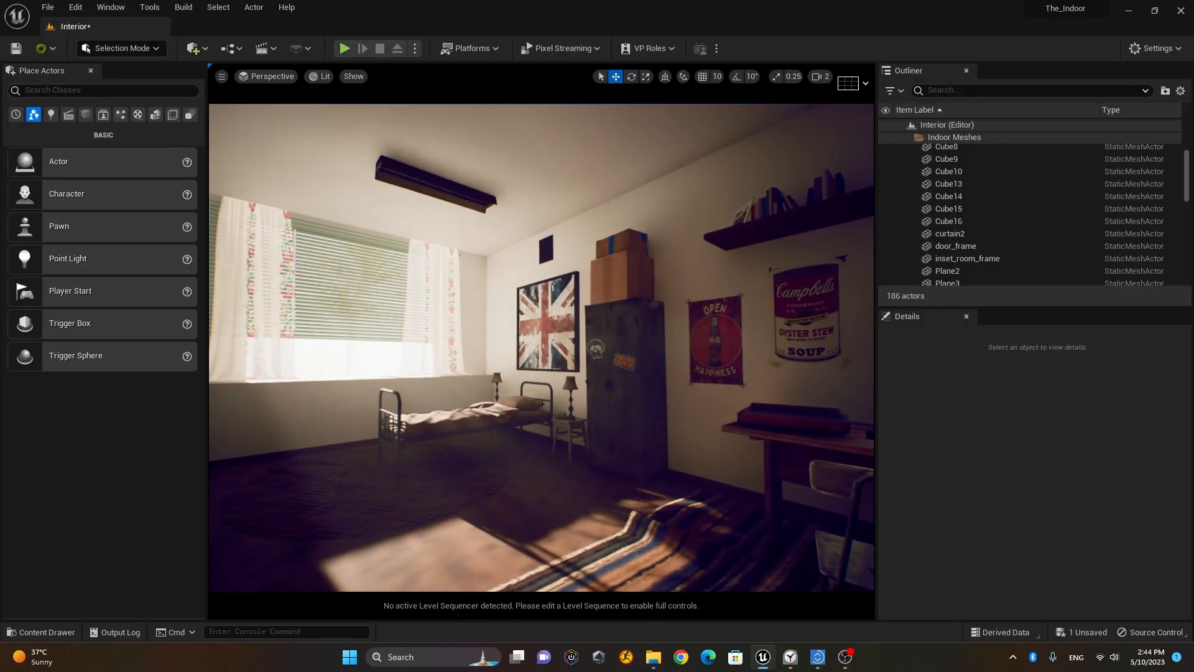
pyautogui.click(414, 357)
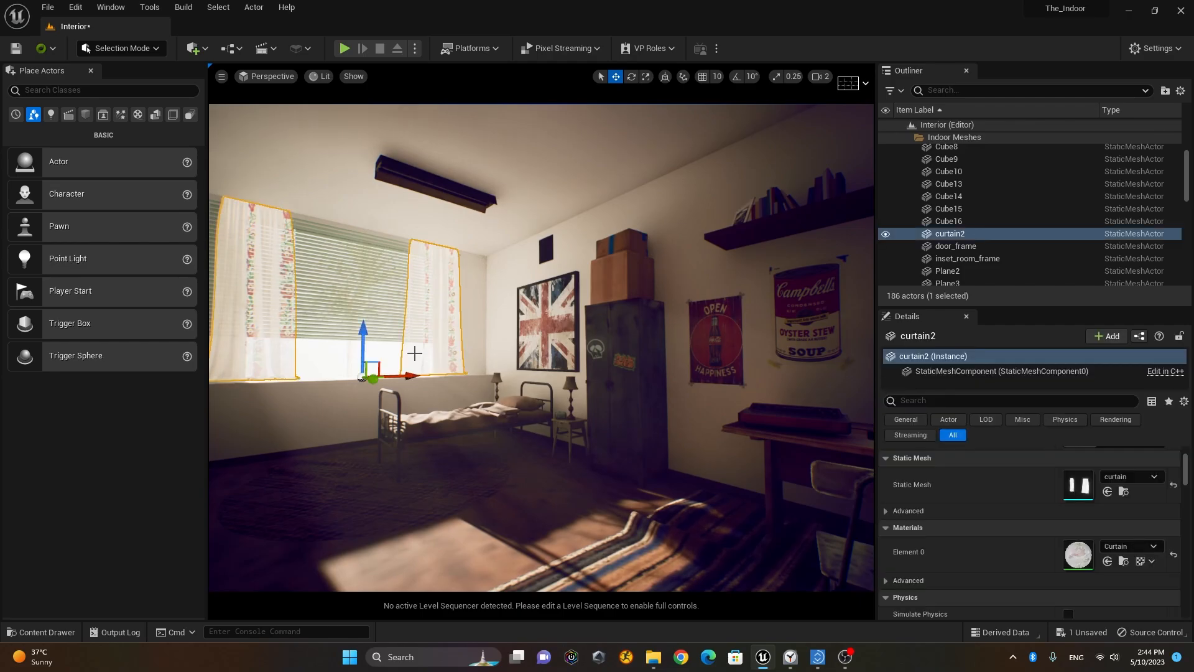
# Create a material instance from the Curtain material and open it in an editor docked beside the Interior level
pyautogui.click(73, 631)
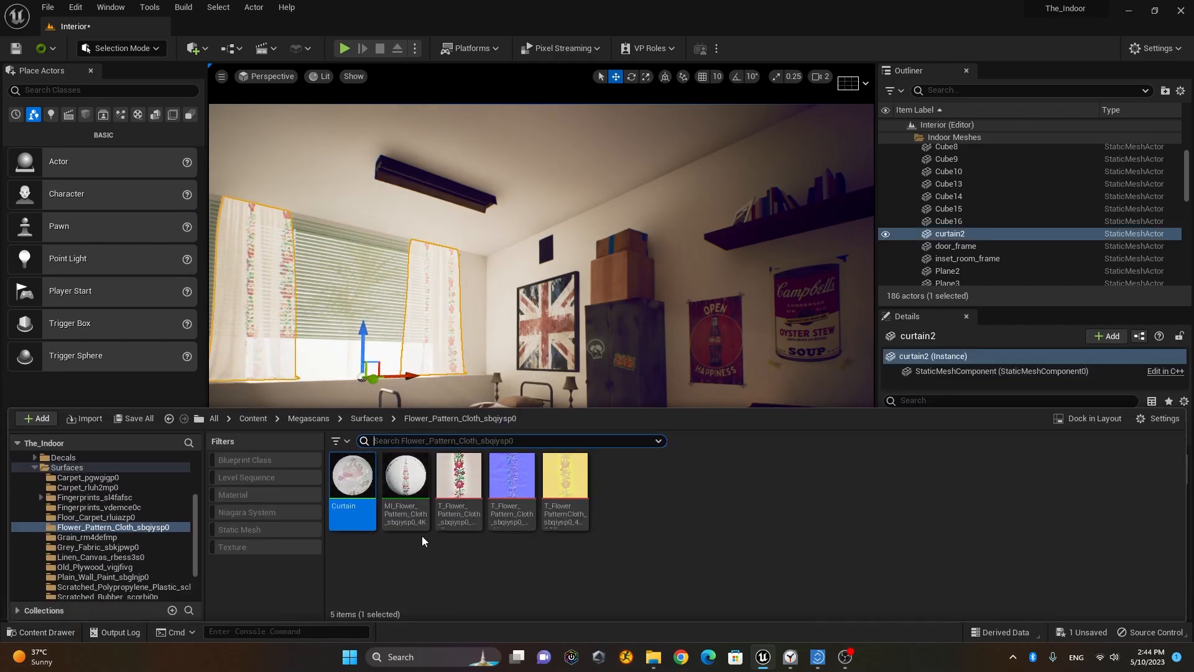
pyautogui.rightClick(354, 488)
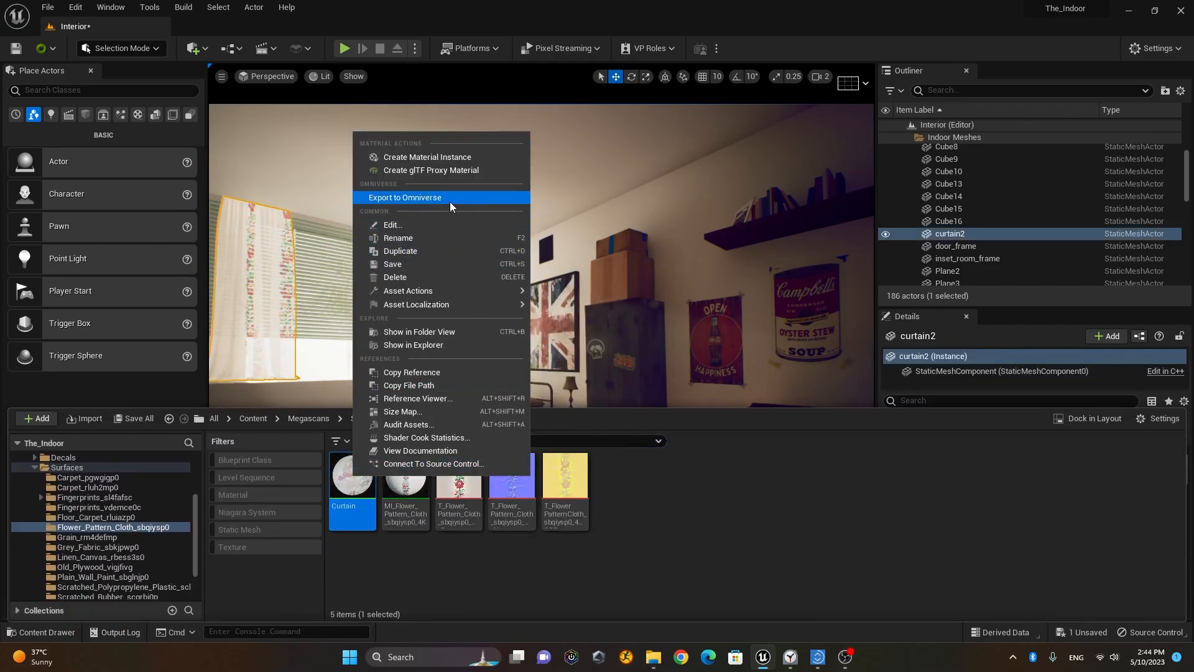
pyautogui.click(458, 157)
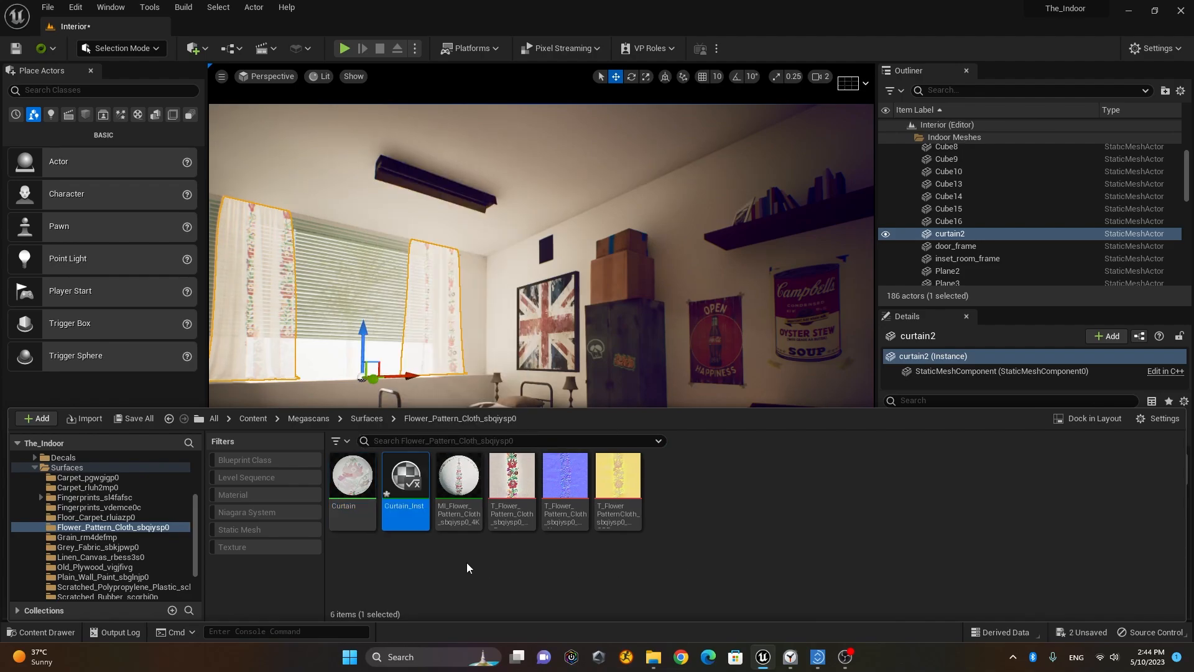
pyautogui.doubleClick(406, 474)
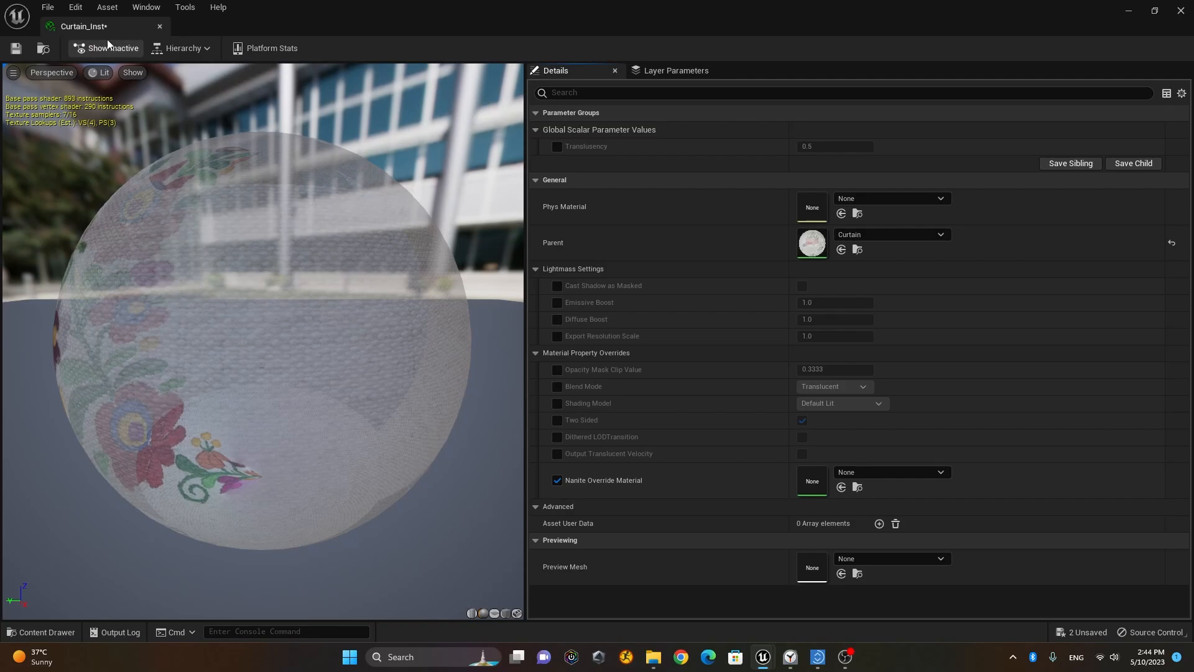
pyautogui.moveTo(107, 28); pyautogui.dragTo(257, 51)
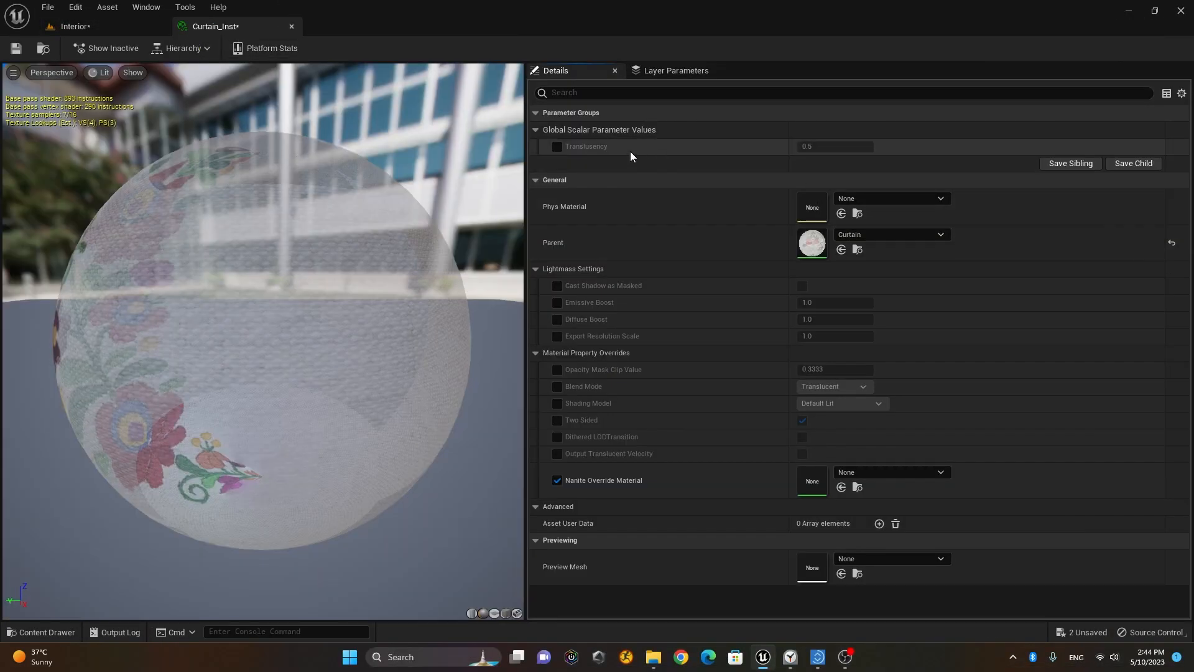
# Enable the Translusency override in Curtain_Inst and duplicate the curtains three times across the window in the Interior level
pyautogui.click(557, 146)
pyautogui.click(108, 22)
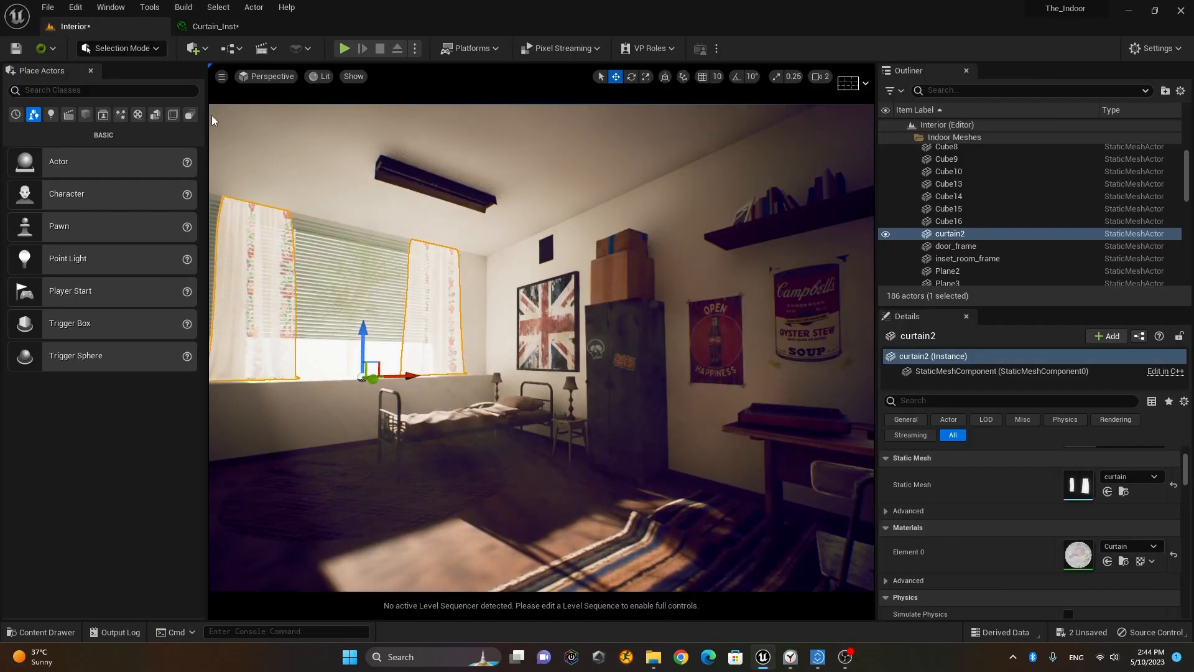
pyautogui.keyDown('alt'); pyautogui.moveTo(399, 374); pyautogui.dragTo(242, 381); pyautogui.keyUp('alt')
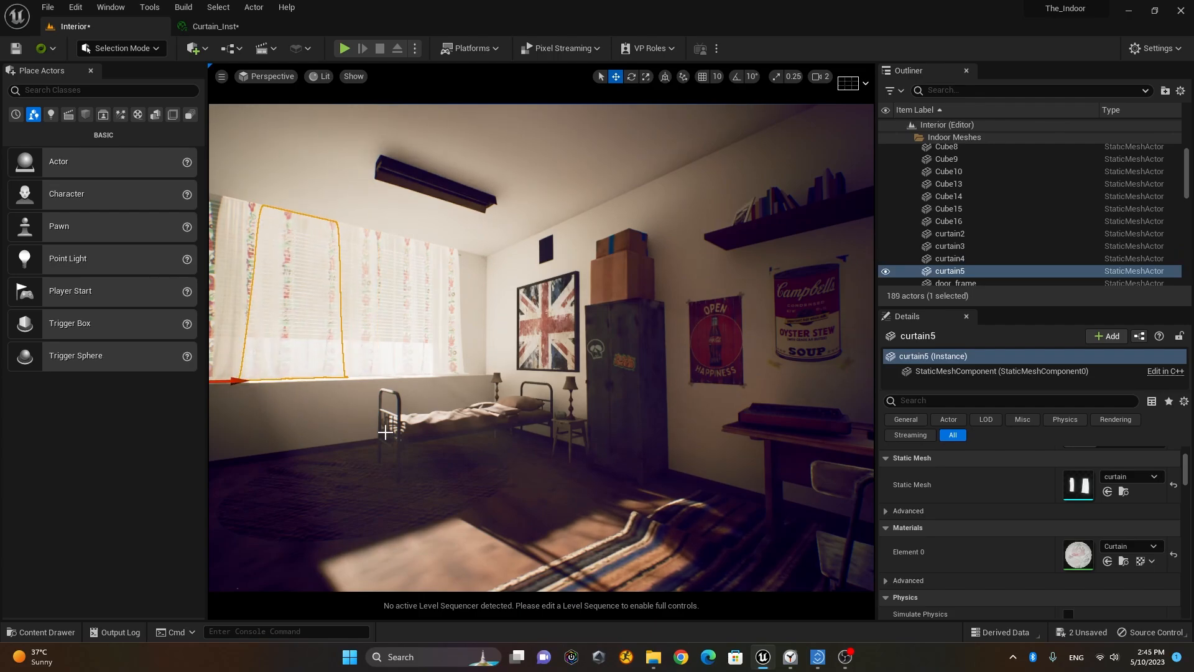
# Float the Curtain_Inst editor over the level, try out different Translusency values and turn the override off
pyautogui.click(206, 27)
pyautogui.moveTo(222, 23); pyautogui.dragTo(521, 242)
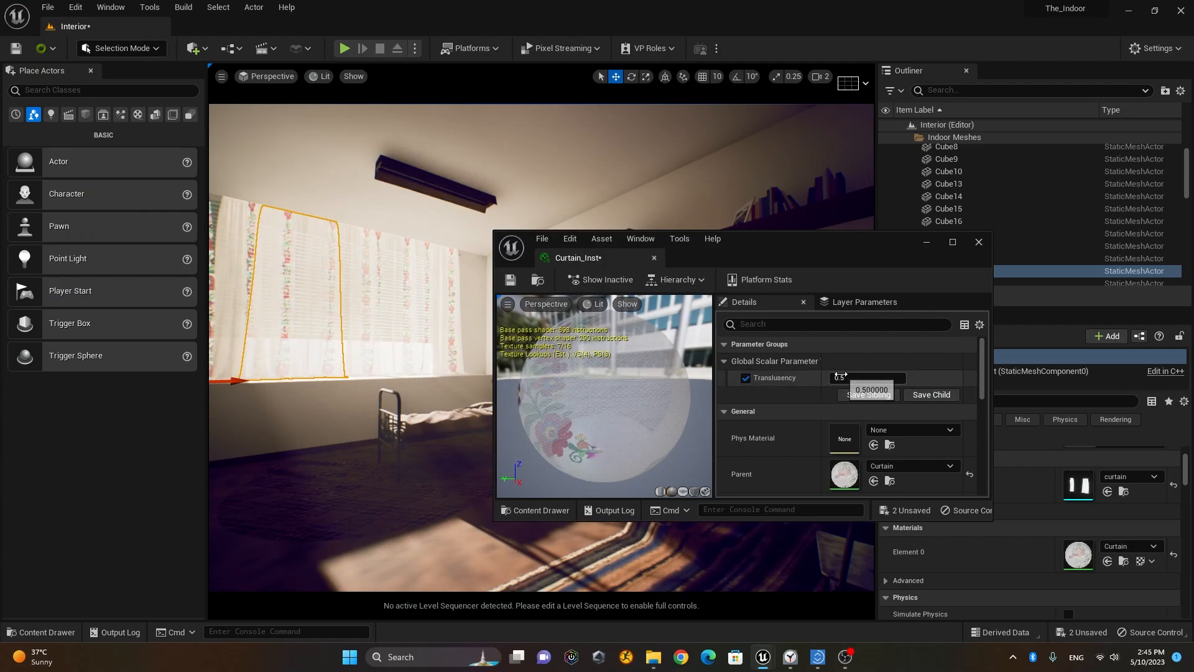
pyautogui.moveTo(843, 378); pyautogui.dragTo(871, 378)
pyautogui.click(867, 380)
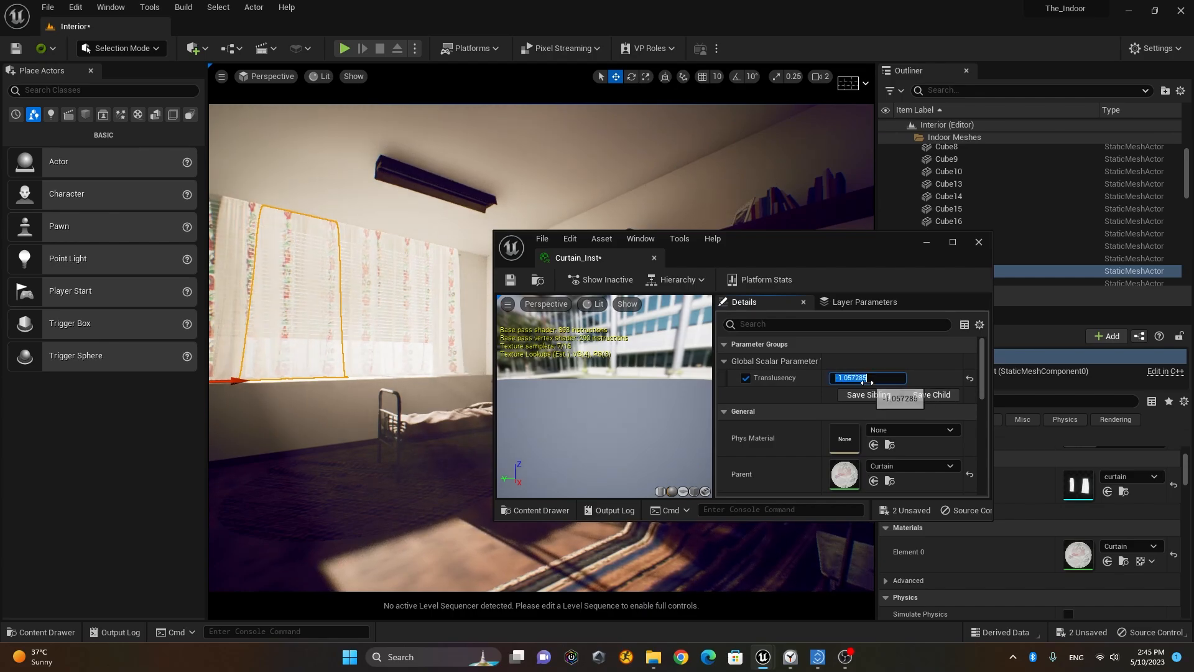
pyautogui.click(745, 379)
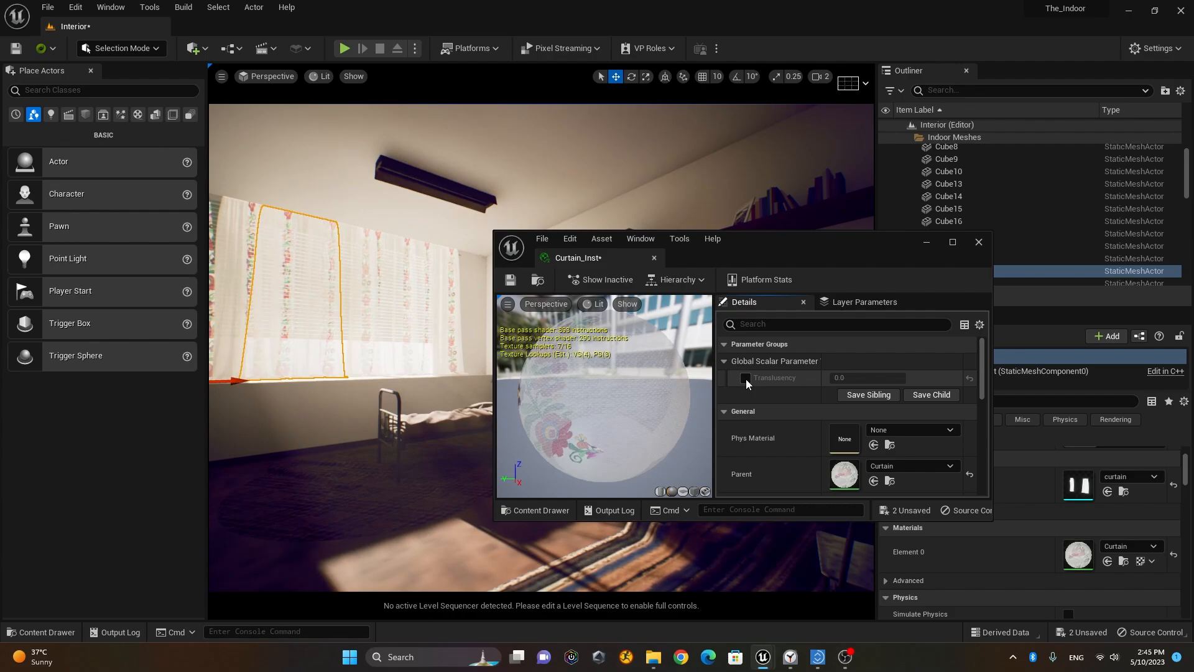
# Re-enable the Translusency override, try values of 1 and 0.3, and set it to 0.5
pyautogui.click(746, 378)
pyautogui.click(853, 378)
pyautogui.write('1')
pyautogui.press('Return')
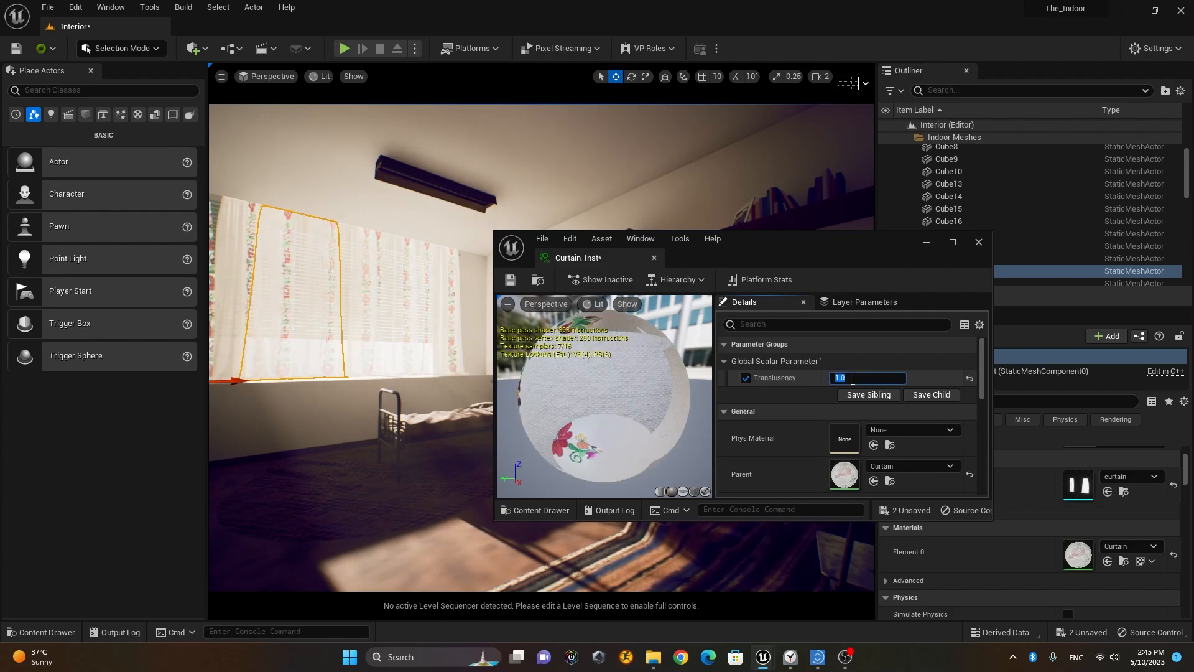
pyautogui.press('Return')
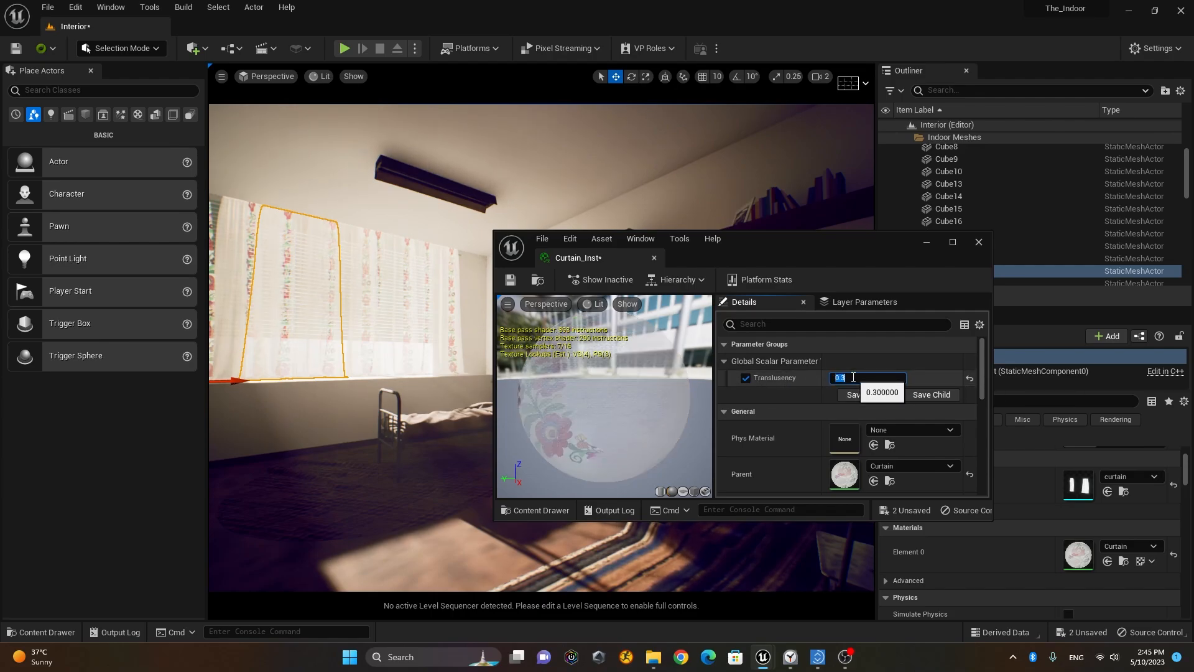
pyautogui.write('.5')
pyautogui.press('Return')
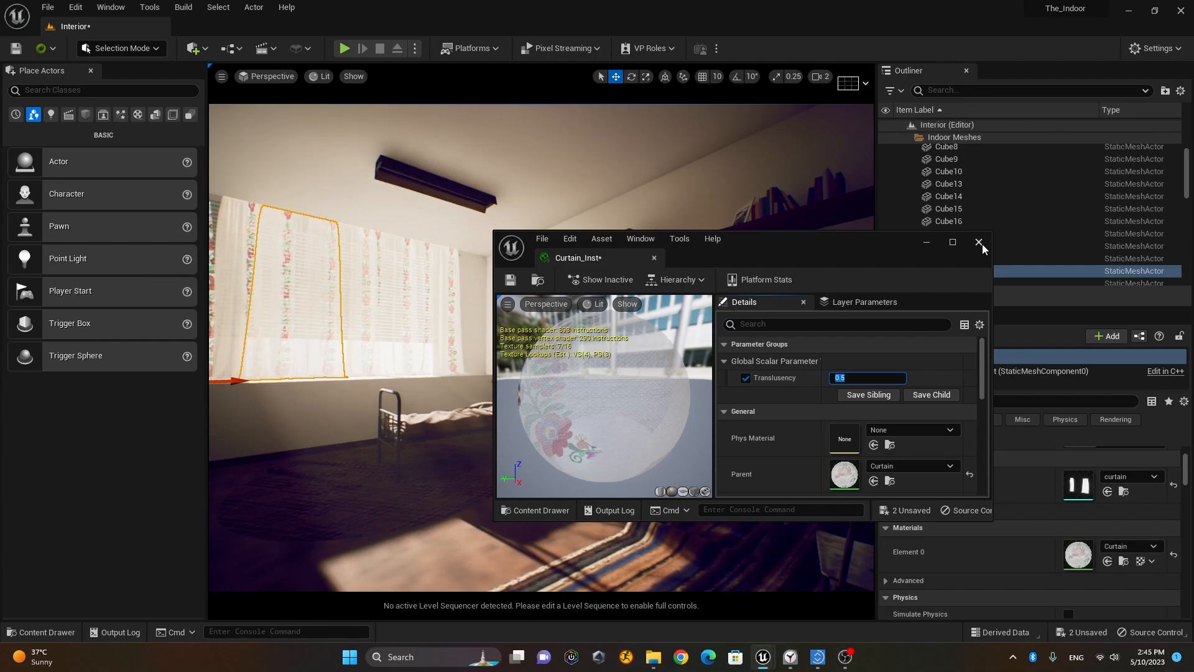
# Select curtain2 through curtain5 and apply the Curtain_Inst material to the curtains at the window
pyautogui.click(41, 632)
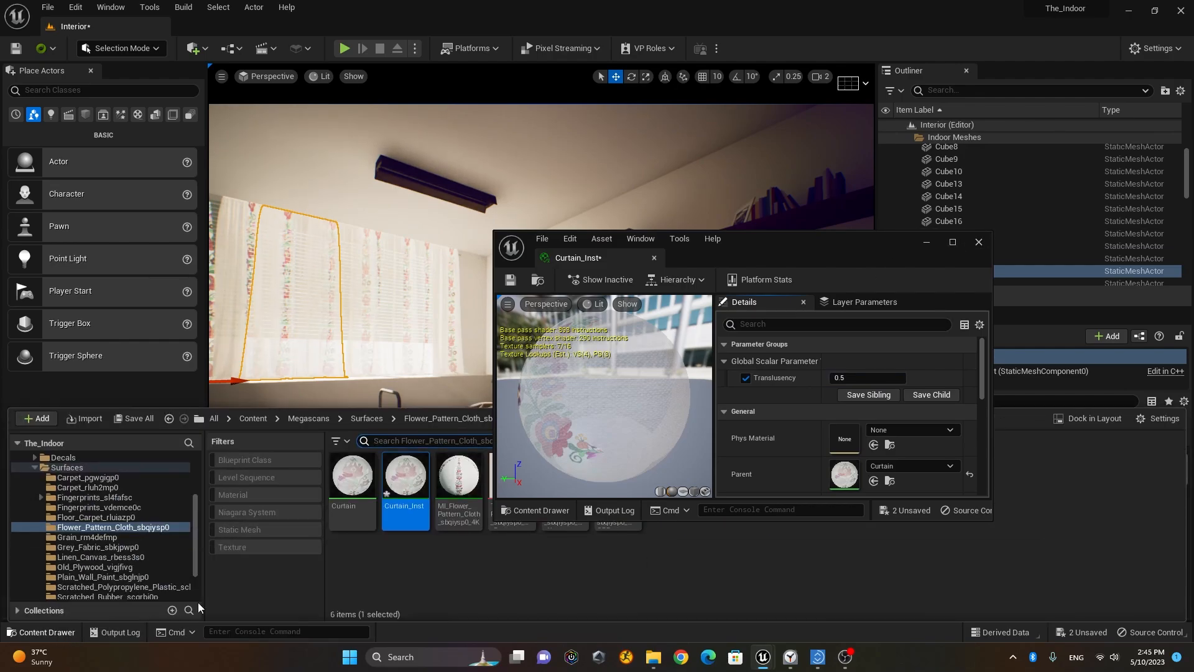
pyautogui.click(737, 240)
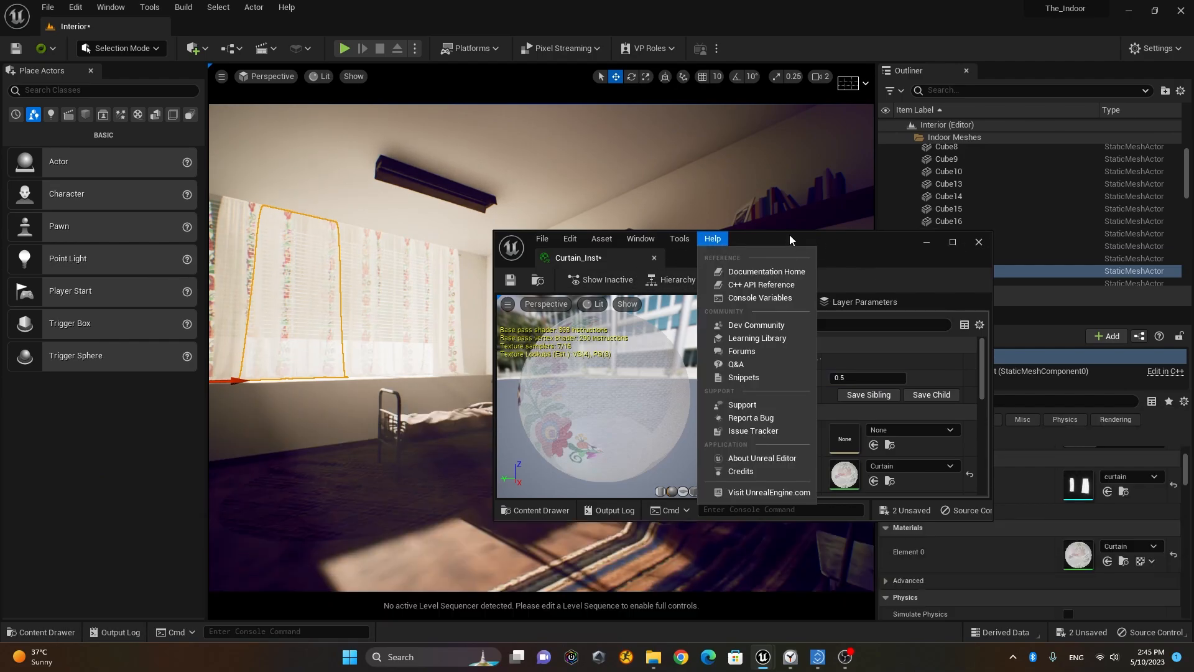
pyautogui.moveTo(789, 236); pyautogui.dragTo(926, 336)
pyautogui.click(966, 235)
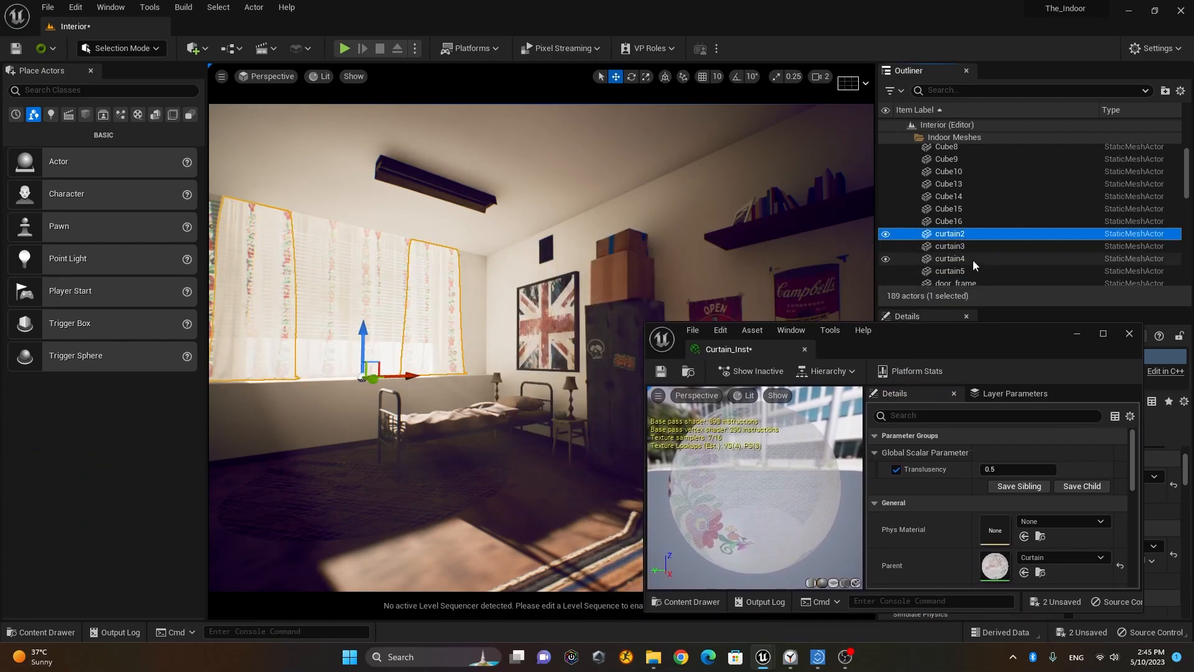
pyautogui.keyDown('shift'); pyautogui.click(973, 270); pyautogui.keyUp('shift')
pyautogui.click(49, 632)
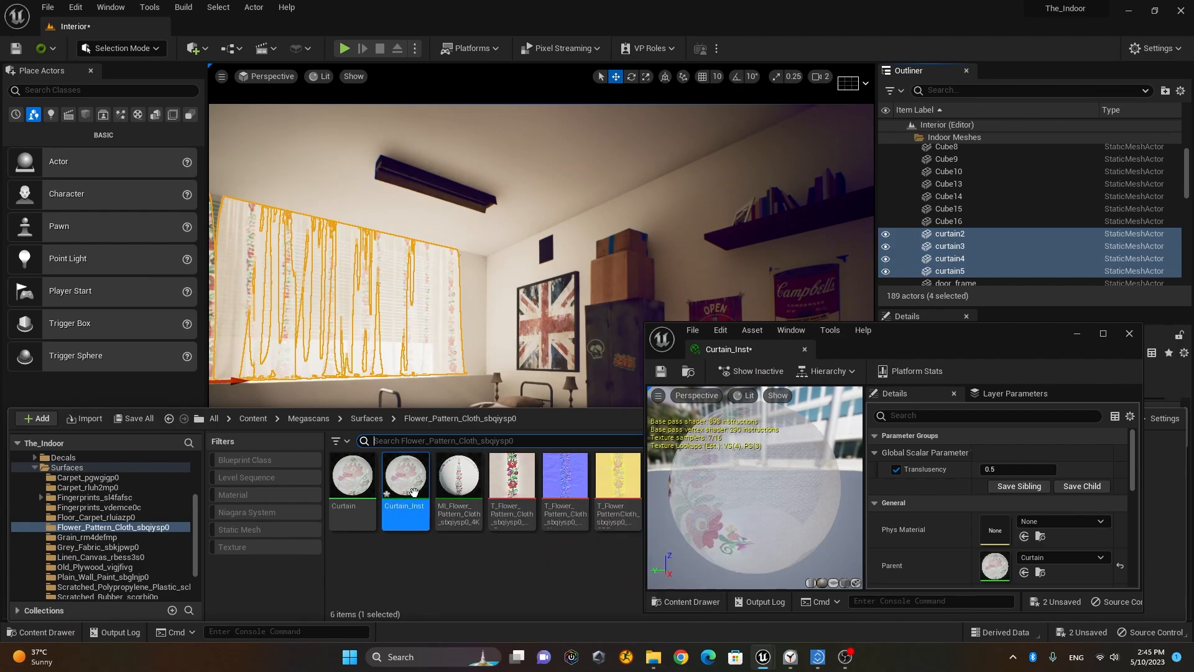
pyautogui.moveTo(409, 481); pyautogui.dragTo(413, 356)
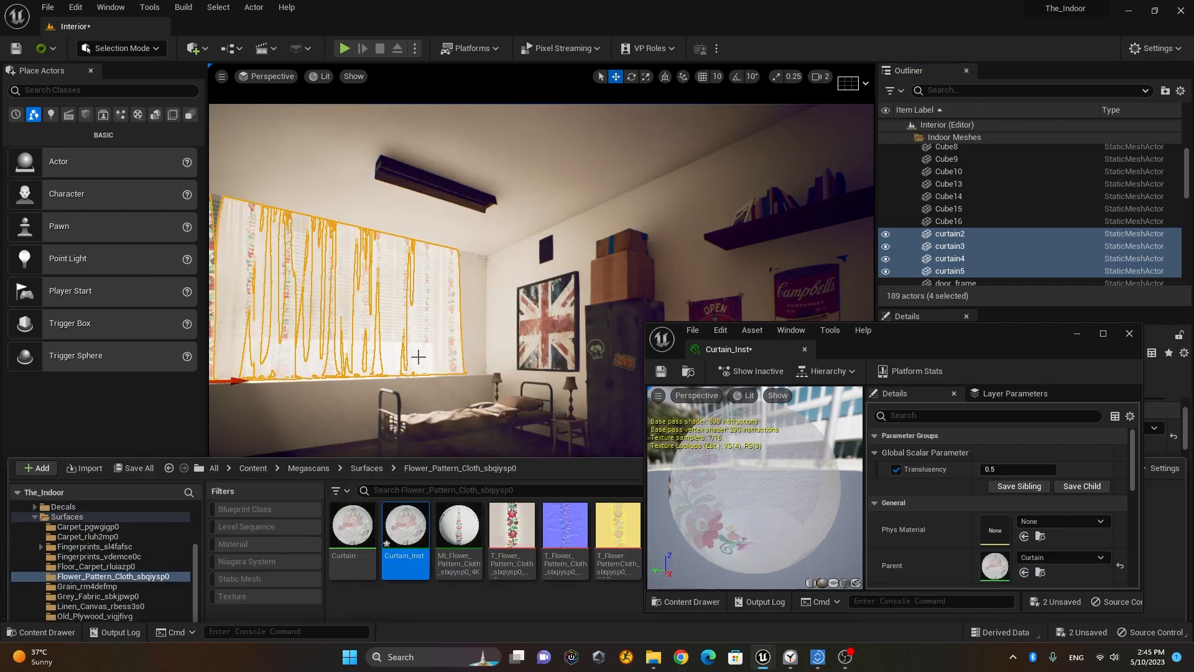
# Set the Translusency of Curtain_Inst to 0
pyautogui.moveTo(1008, 469)
pyautogui.mouseDown()
pyautogui.moveTo(1082, 469)
pyautogui.moveTo(1027, 469)
pyautogui.mouseUp()
pyautogui.click(1017, 469)
pyautogui.write('0')
pyautogui.press('Return')
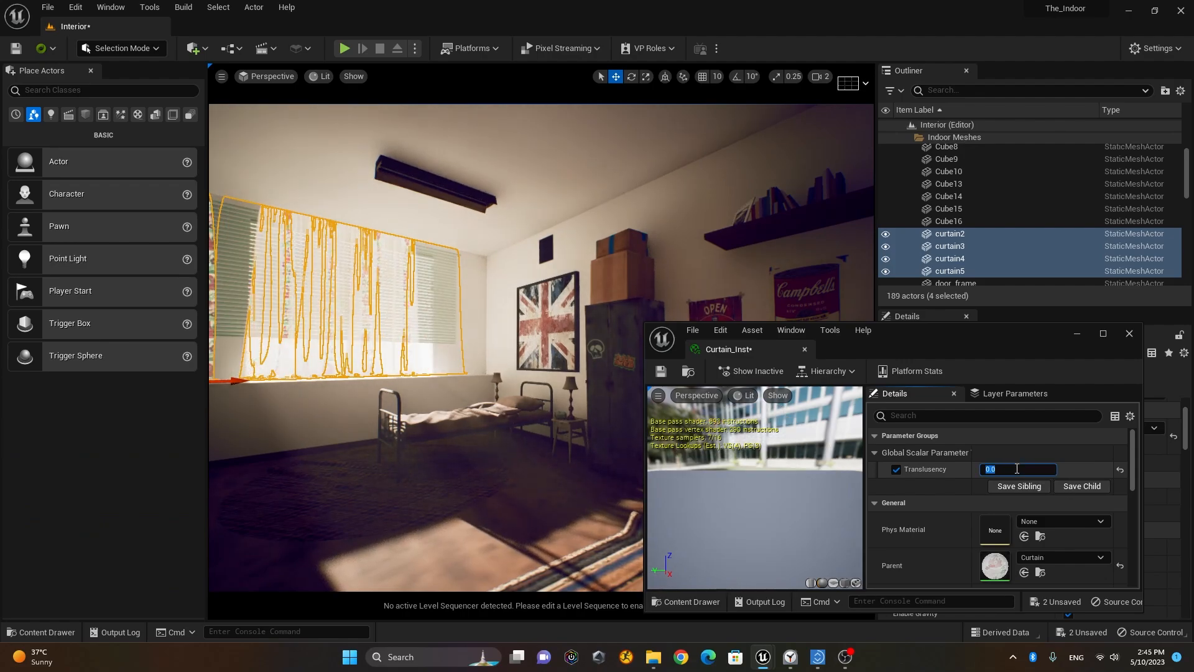
# Move the Curtain_Inst editor clear of the window curtains and delete the three duplicates, curtain3, curtain4 and curtain5
pyautogui.moveTo(996, 337); pyautogui.dragTo(641, 436)
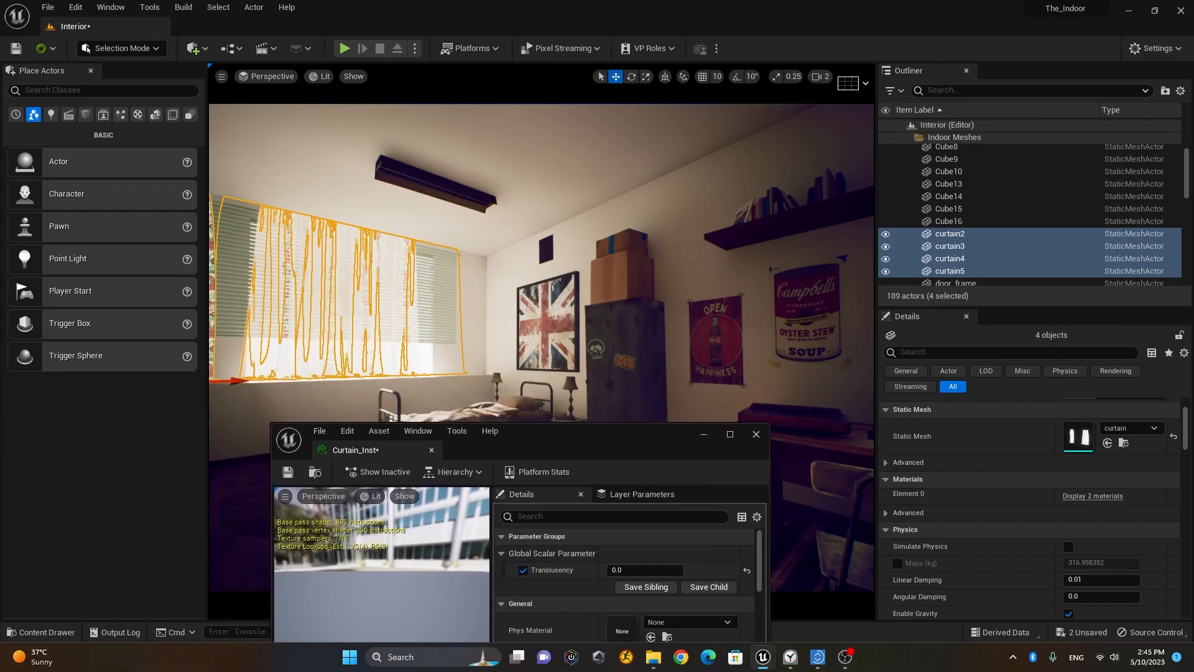
pyautogui.click(286, 361)
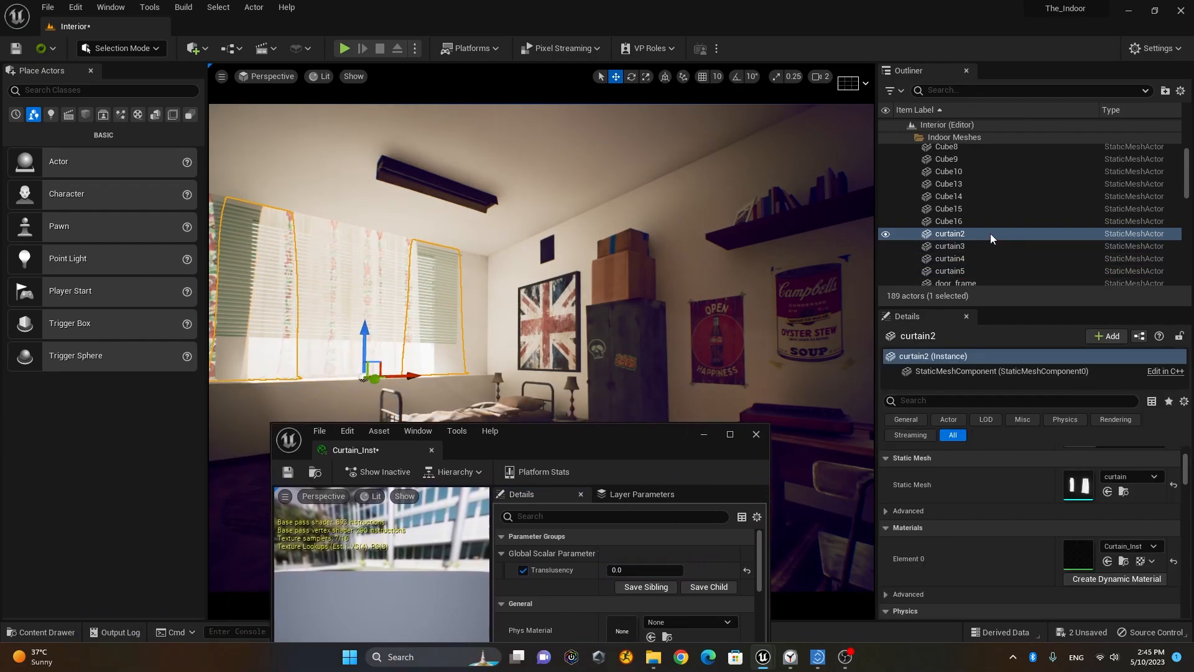
pyautogui.click(337, 353)
pyautogui.press('Delete')
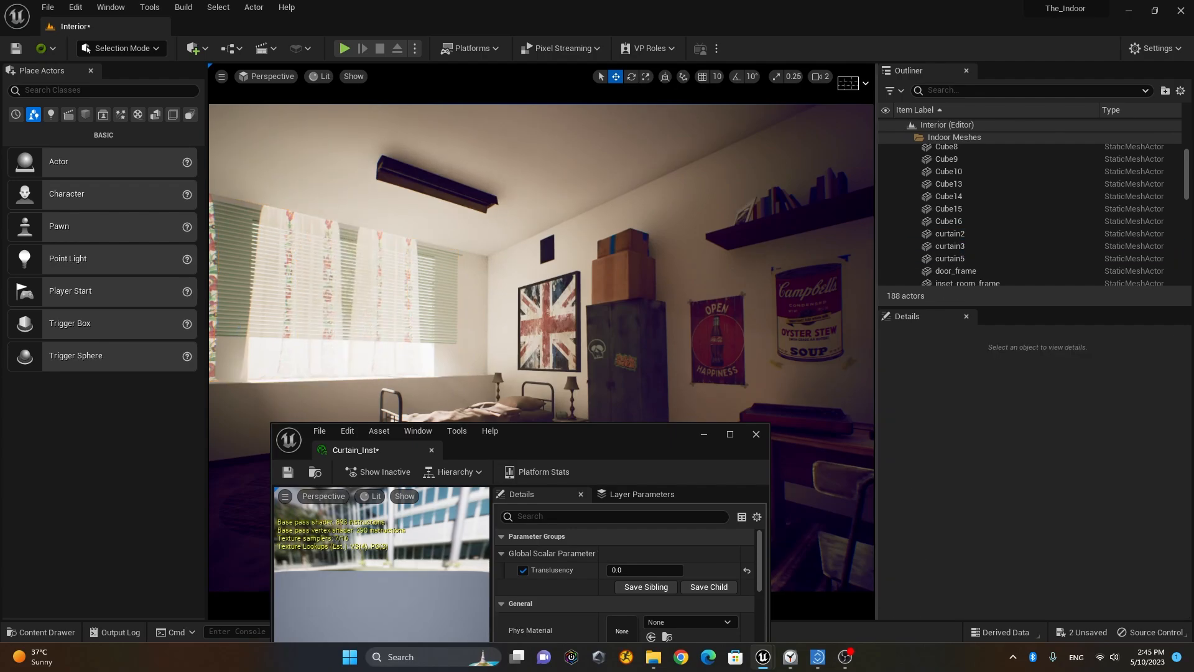
pyautogui.click(333, 348)
pyautogui.press('Delete')
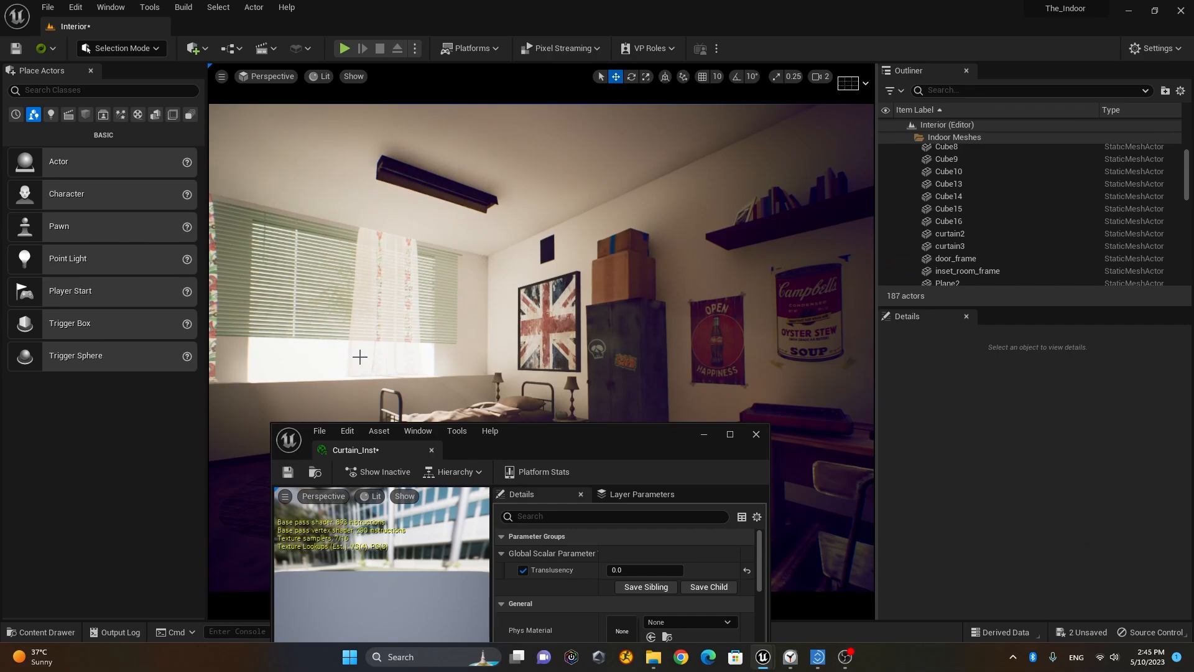
pyautogui.click(360, 356)
pyautogui.press('Delete')
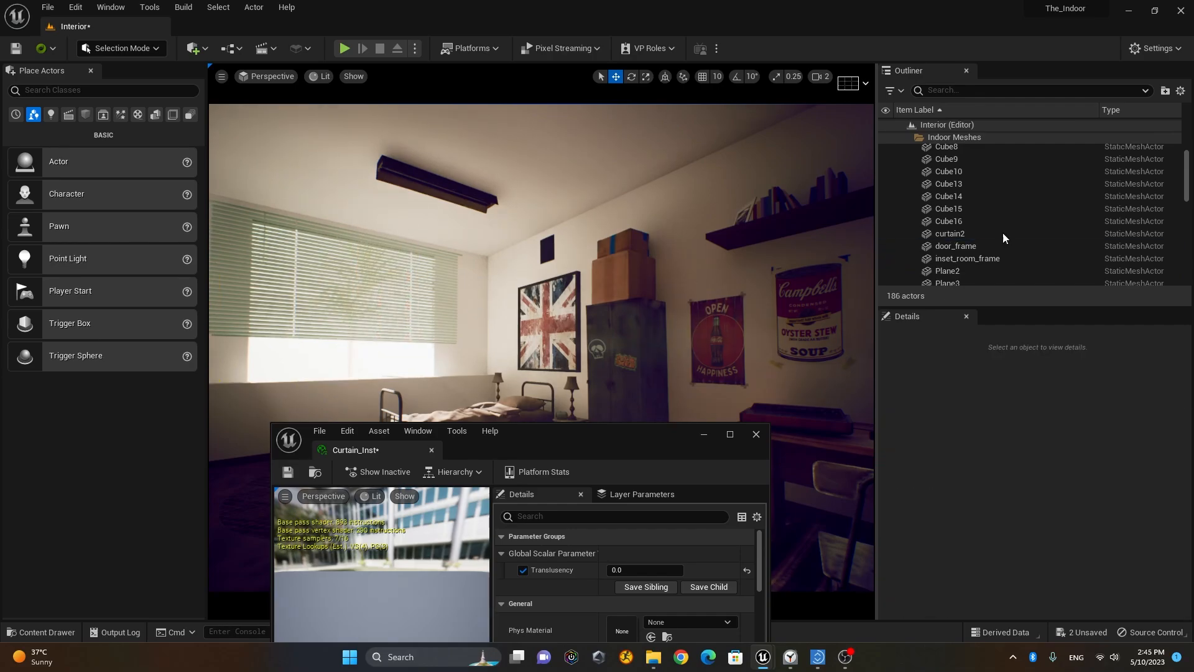
# Set the Translusency of Curtain_Inst to 0.5 and duplicate curtain2 three times across the window
pyautogui.click(964, 234)
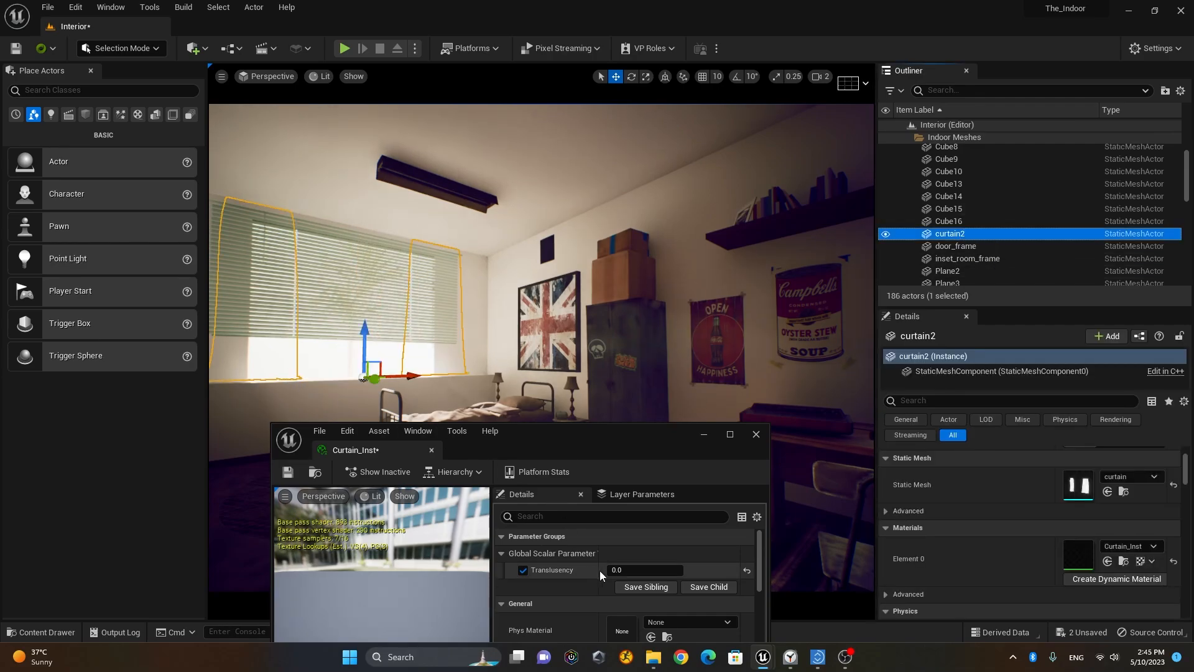
pyautogui.click(635, 570)
pyautogui.write('.5')
pyautogui.press('Return')
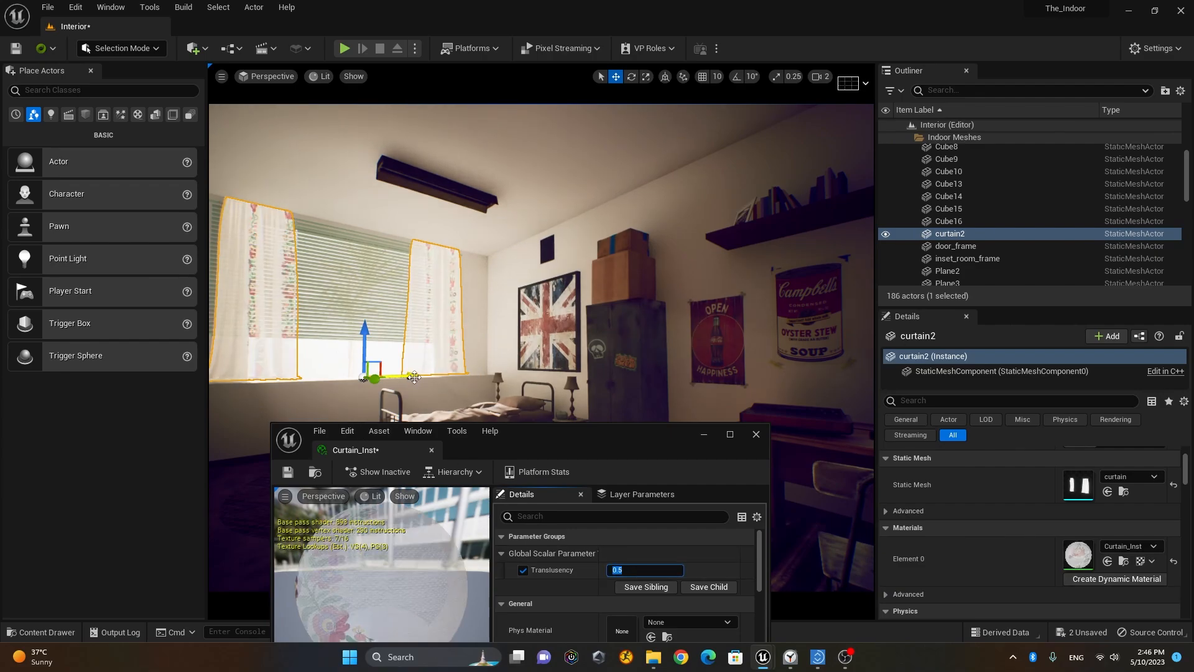
pyautogui.moveTo(417, 378); pyautogui.dragTo(227, 382)
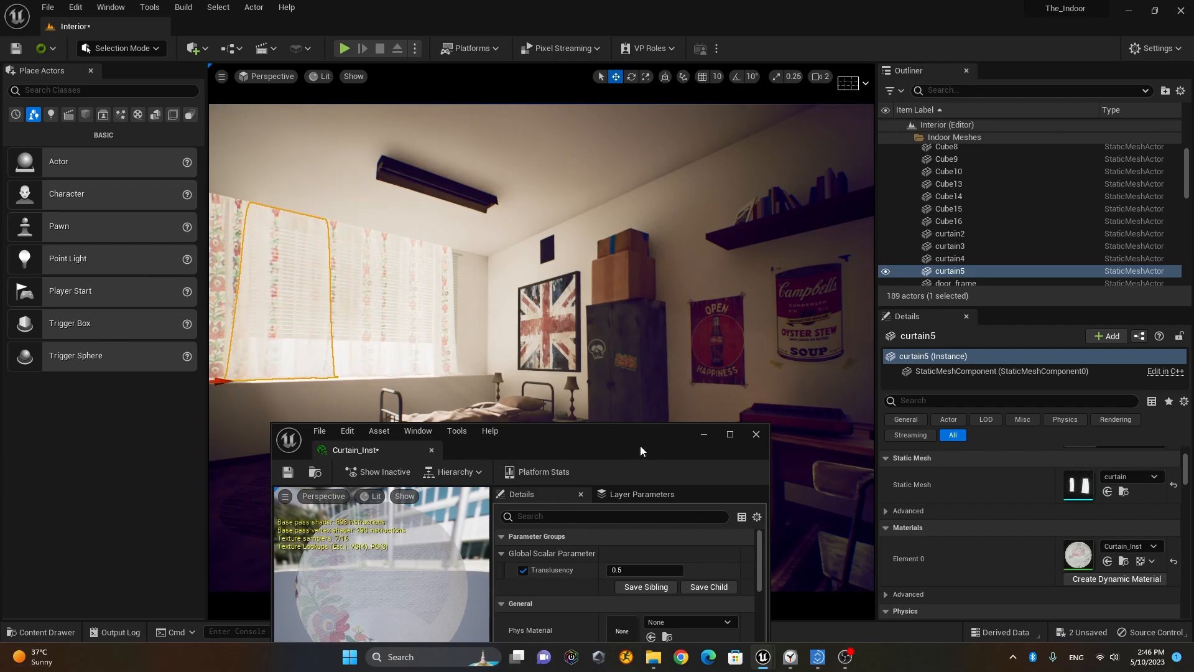
# Try Translusency values of 1 and 0.1 in Curtain_Inst to compare the curtains' opacity
pyautogui.moveTo(640, 570)
pyautogui.mouseDown()
pyautogui.moveTo(678, 569)
pyautogui.moveTo(663, 570)
pyautogui.mouseUp()
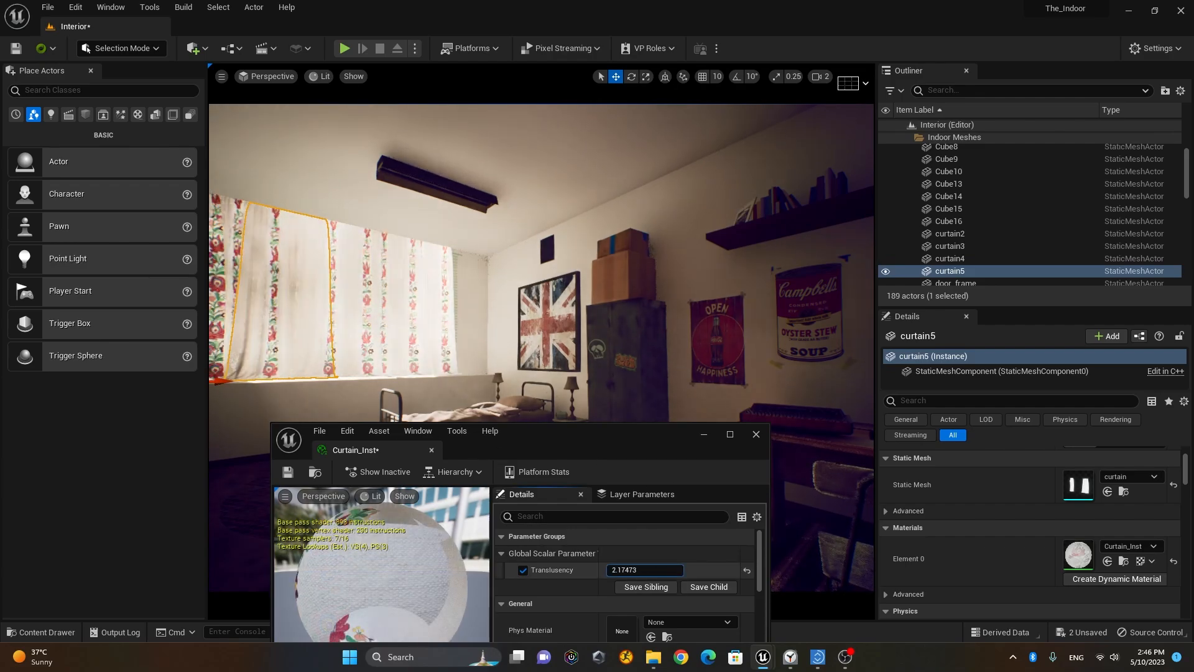
pyautogui.click(633, 571)
pyautogui.write('1')
pyautogui.press('Return')
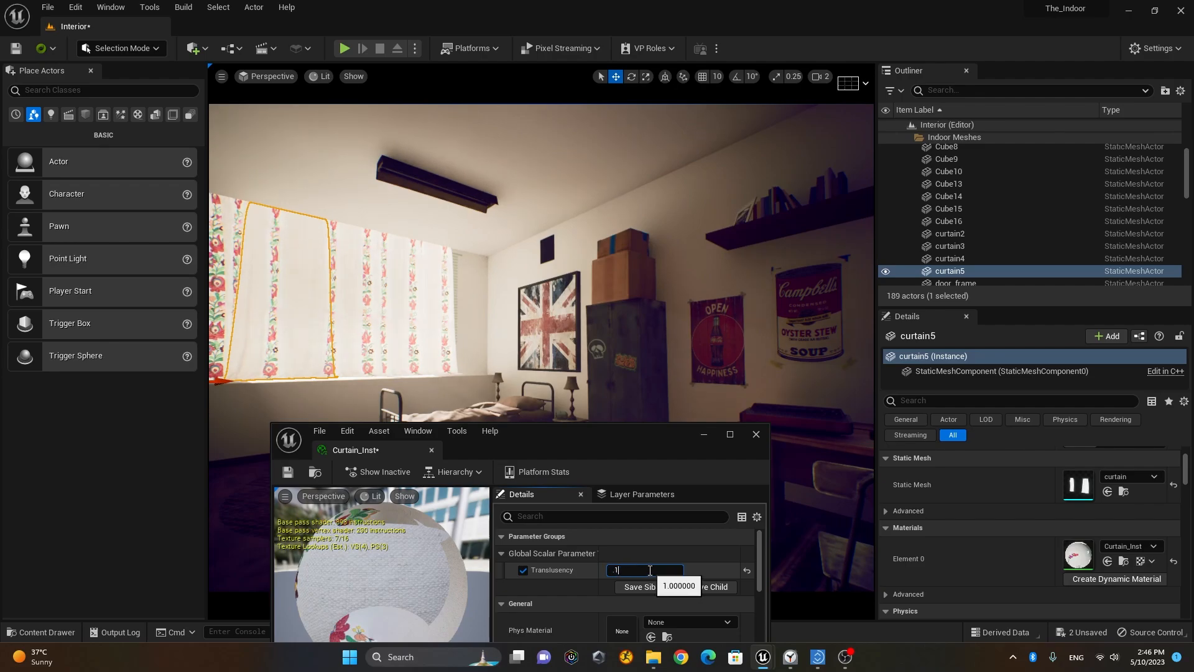
pyautogui.write('.1')
pyautogui.press('Return')
pyautogui.click(629, 554)
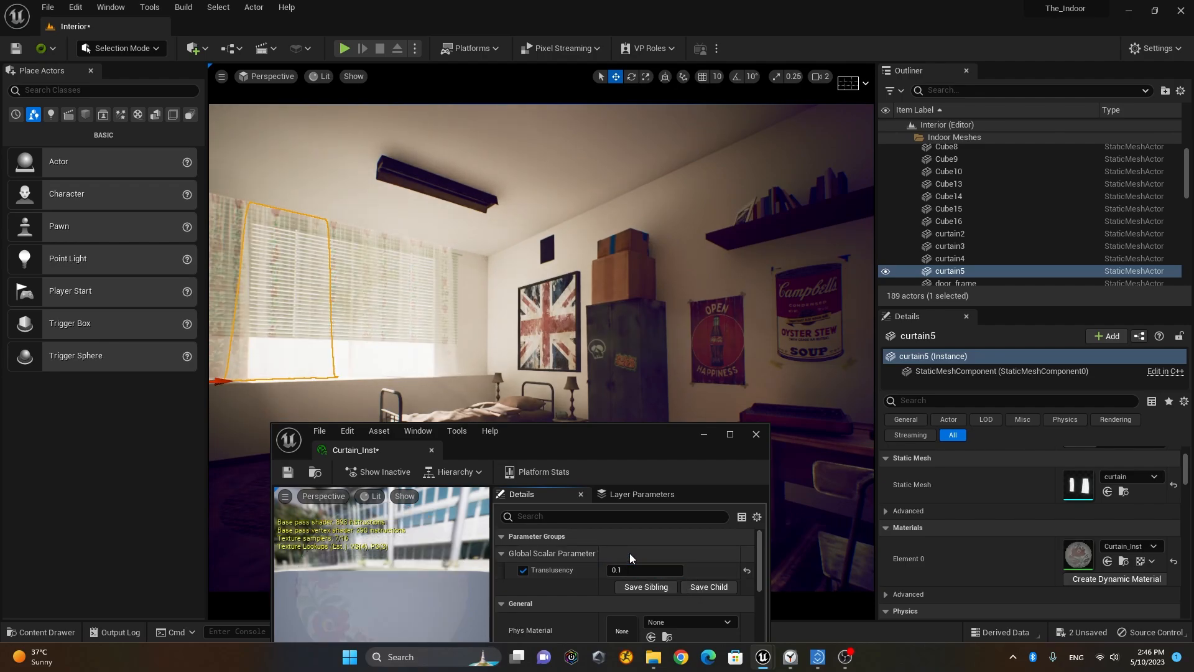
# Raise the Translusency until the curtains are semi-transparent with a readable floral pattern, and close the Curtain_Inst editor
pyautogui.moveTo(622, 570); pyautogui.dragTo(649, 570)
pyautogui.click(757, 433)
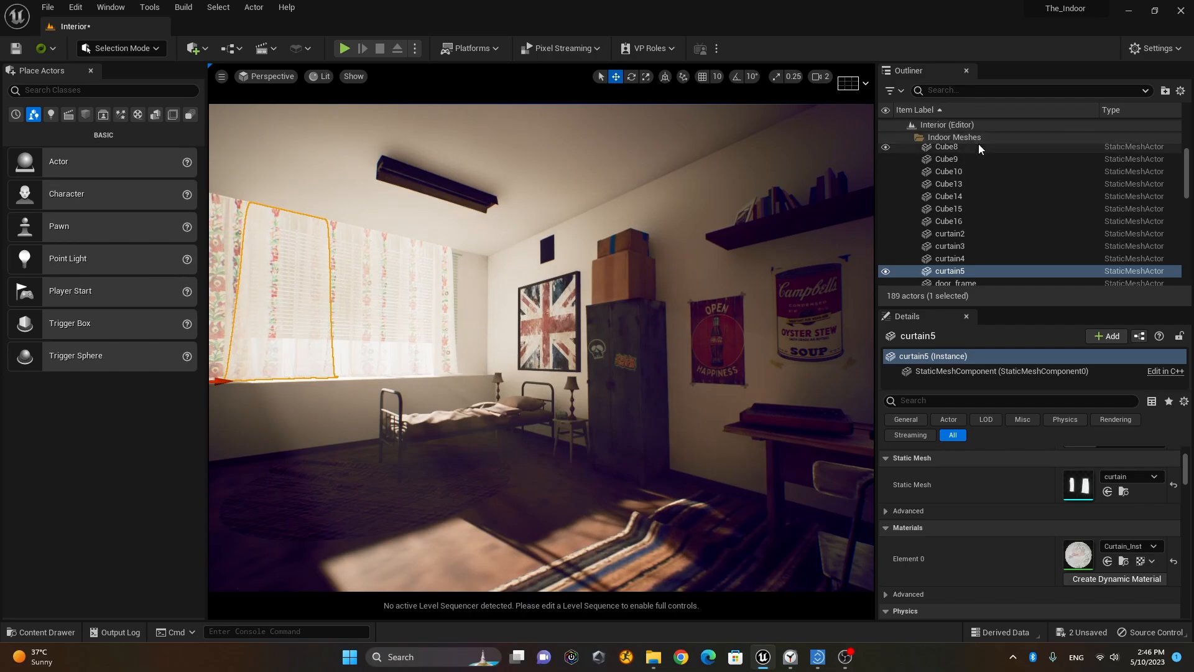
pyautogui.click(1038, 184)
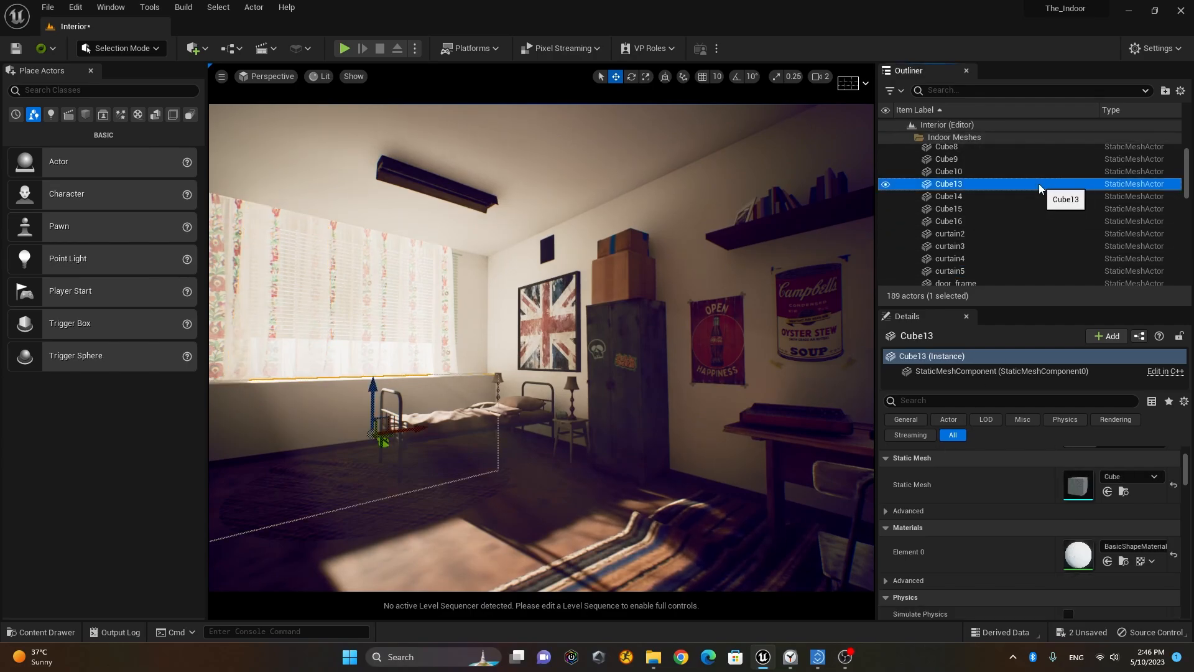
pyautogui.click(1039, 152)
pyautogui.scroll(3, 1039, 199)
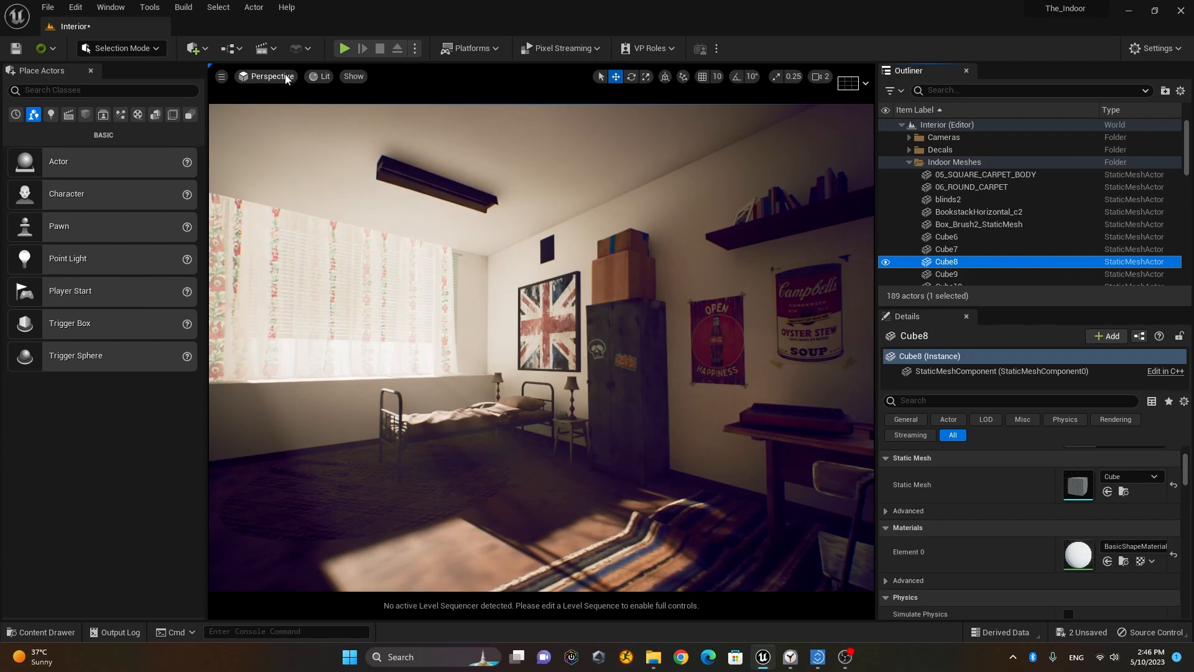
# Preview the room with the curtains in Path Tracing view mode and return the viewport to Lit
pyautogui.click(322, 76)
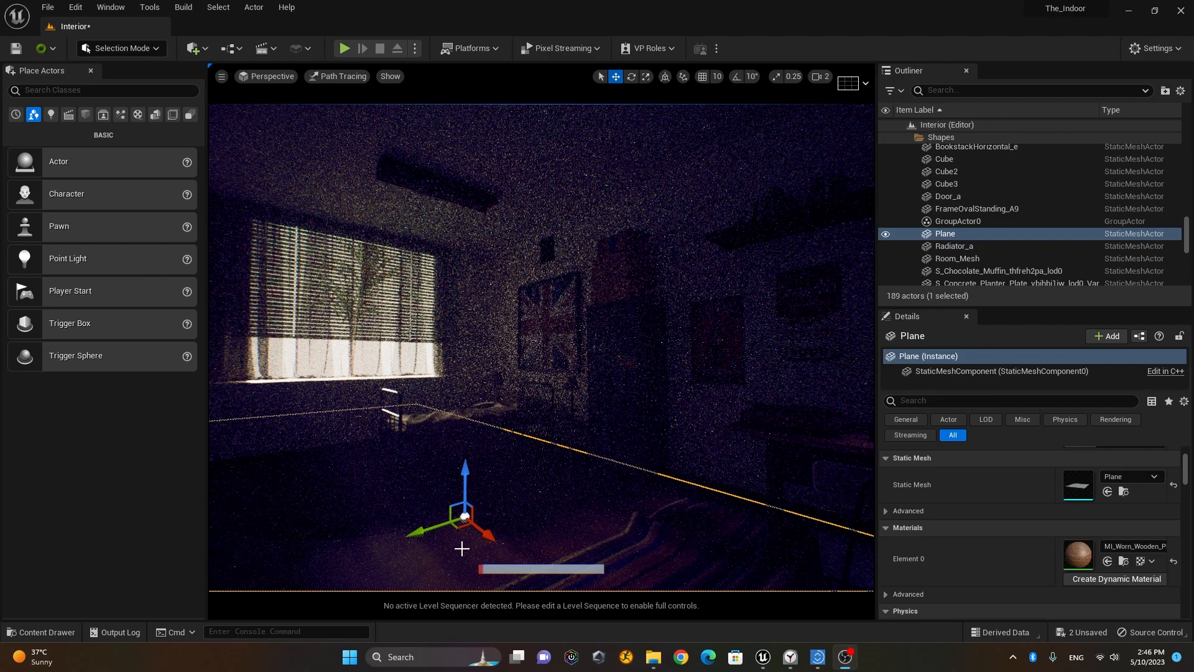
pyautogui.click(700, 550)
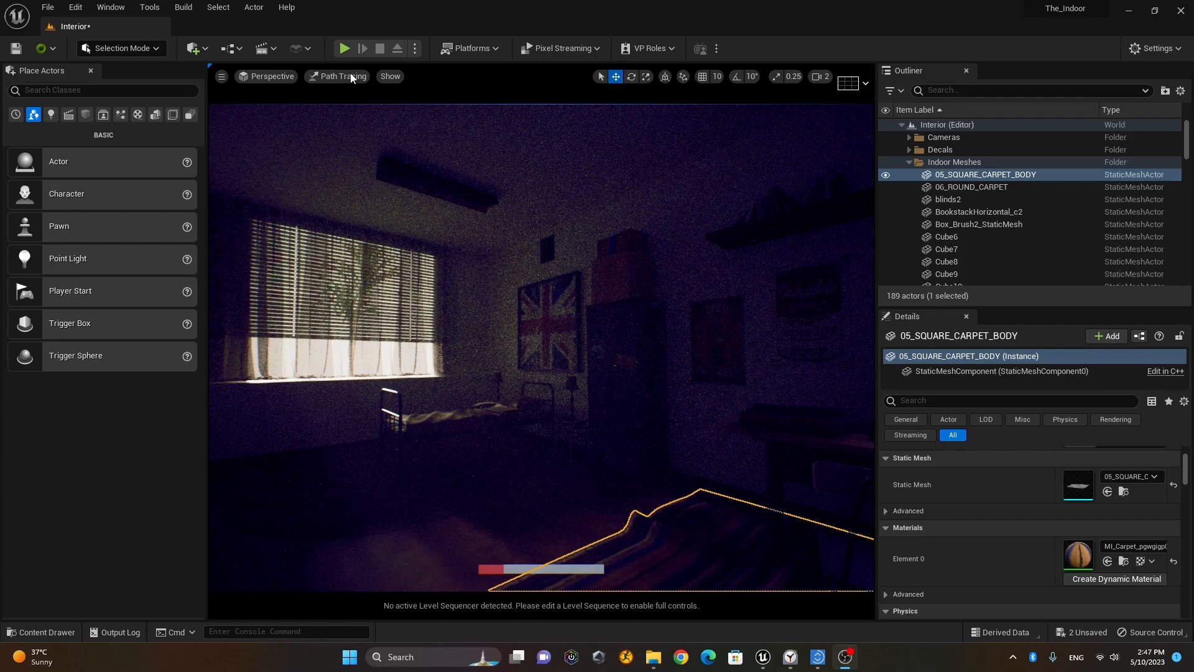
pyautogui.click(352, 77)
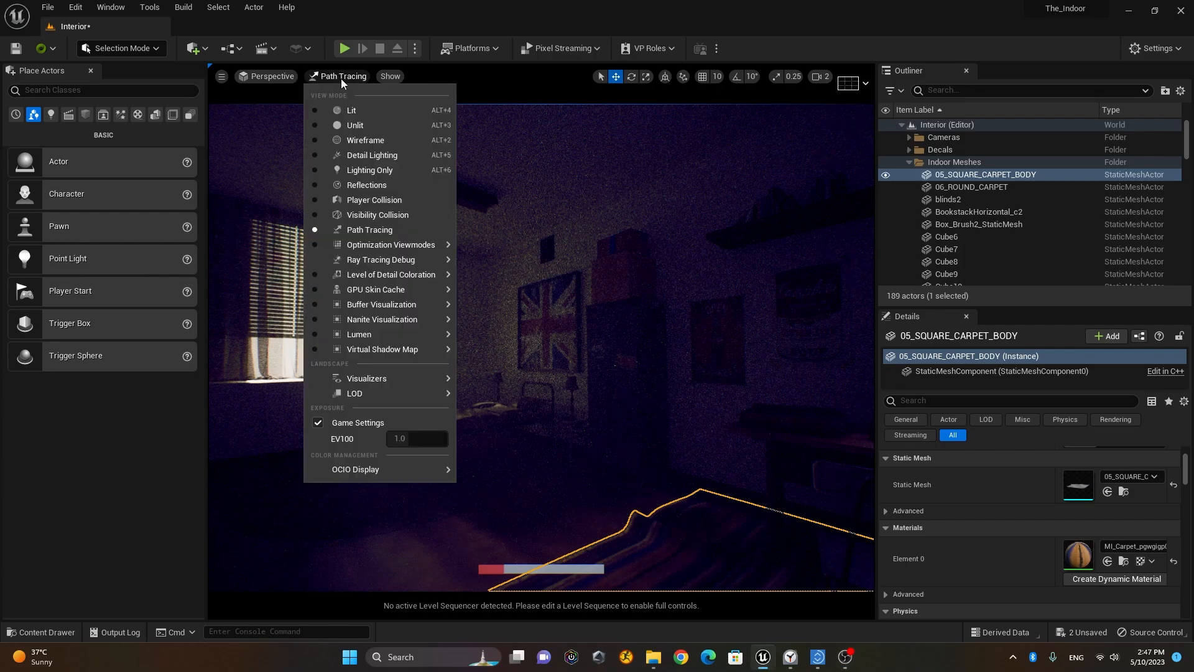
pyautogui.click(352, 112)
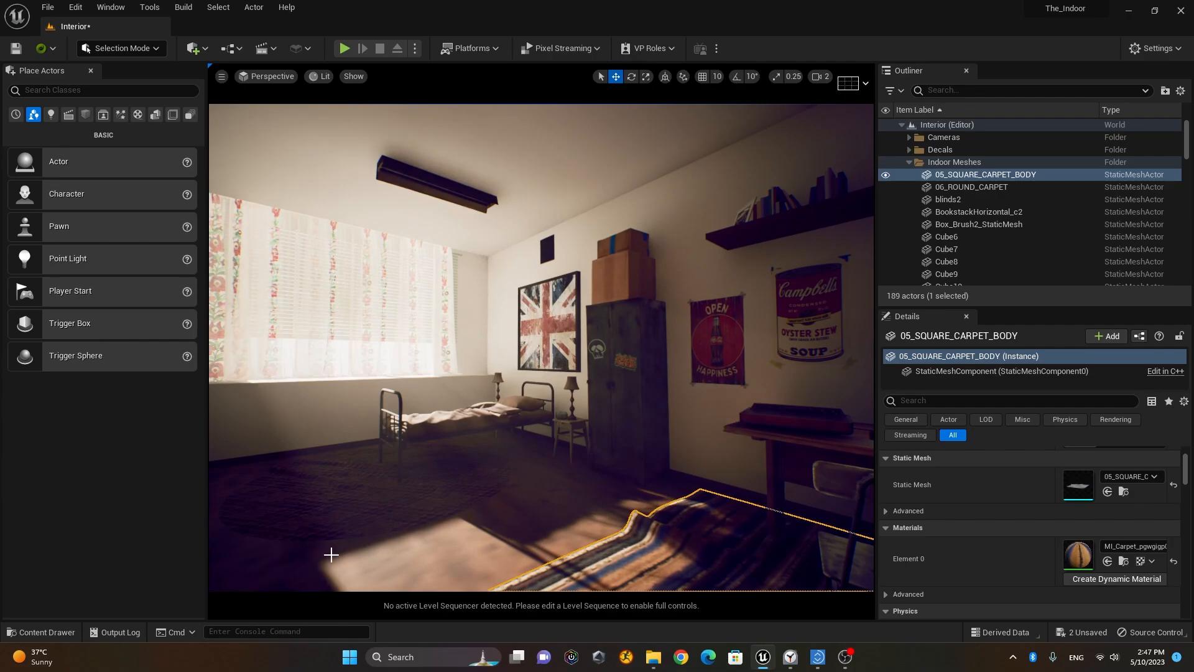
# Run the console command r.Streaming.PoolSize with the value 20000
pyautogui.click(250, 630)
pyautogui.write('r.stra')
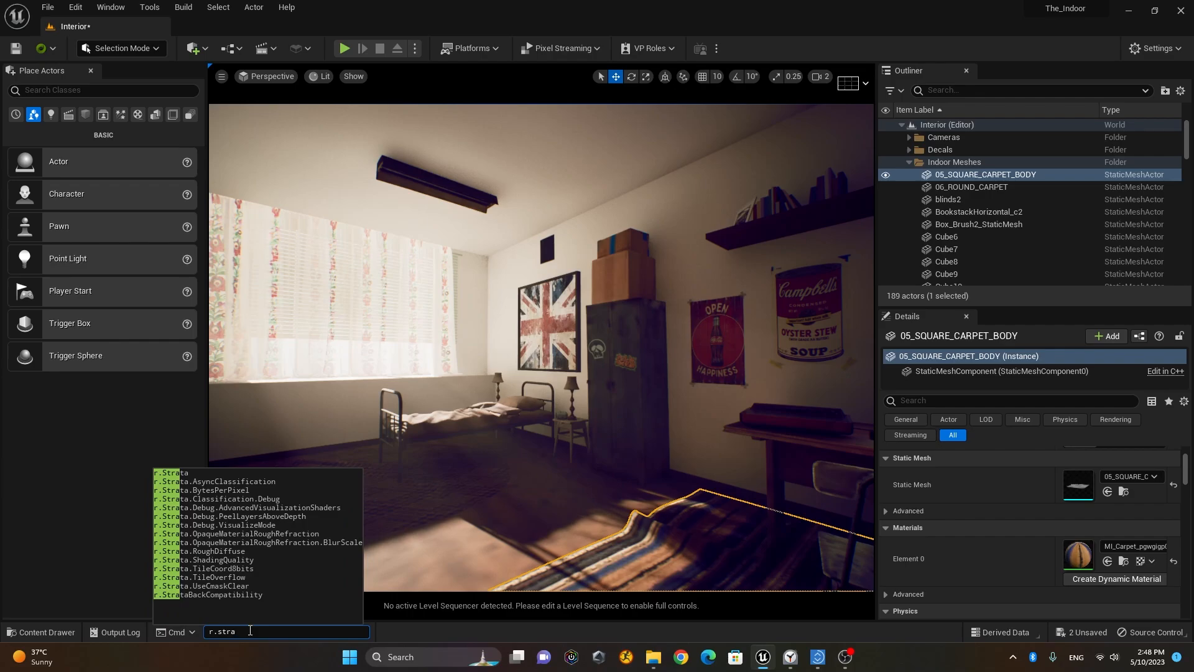
pyautogui.press('BackSpace')
pyautogui.write('eaming')
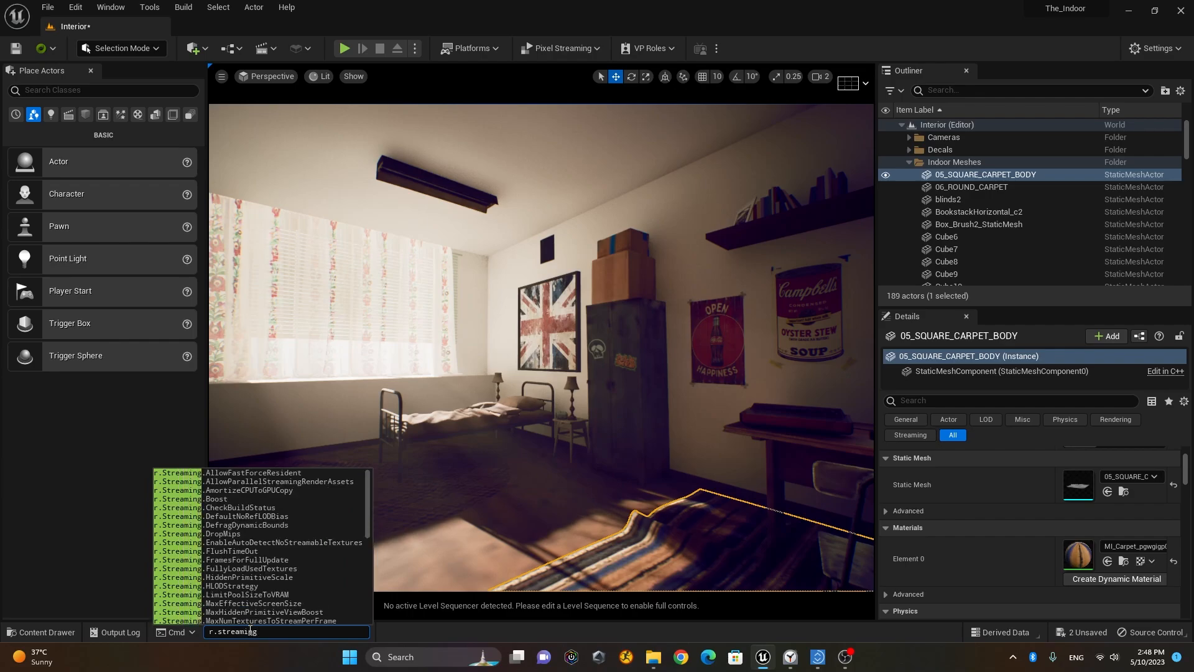
pyautogui.write('.pool')
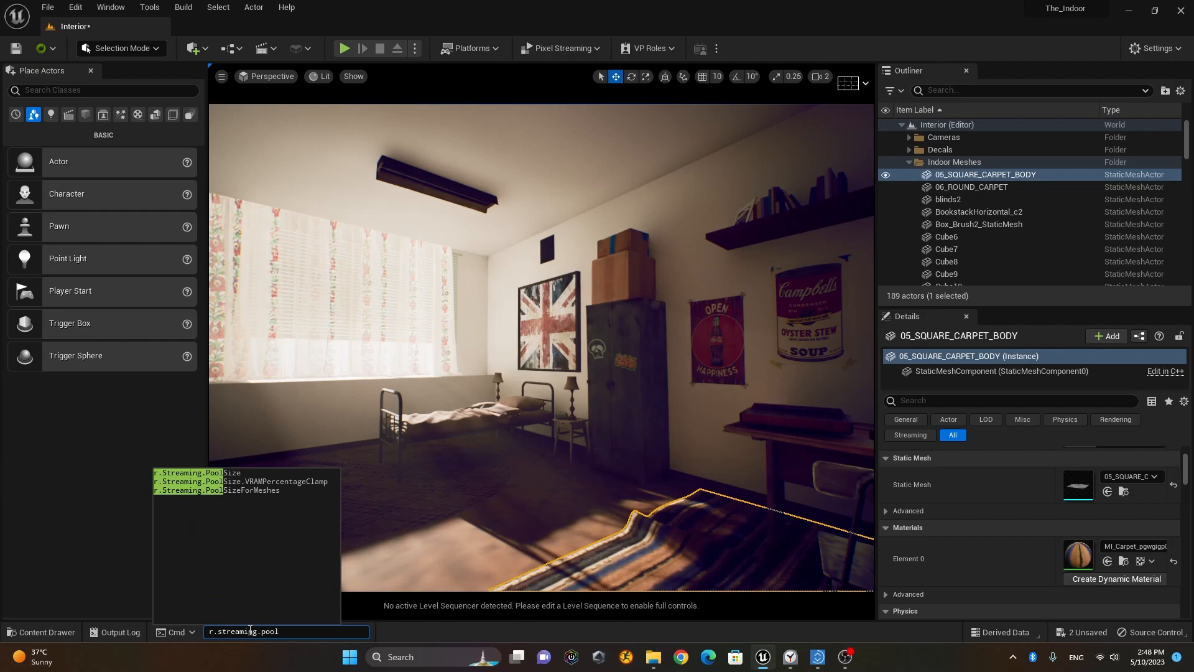
pyautogui.click(270, 472)
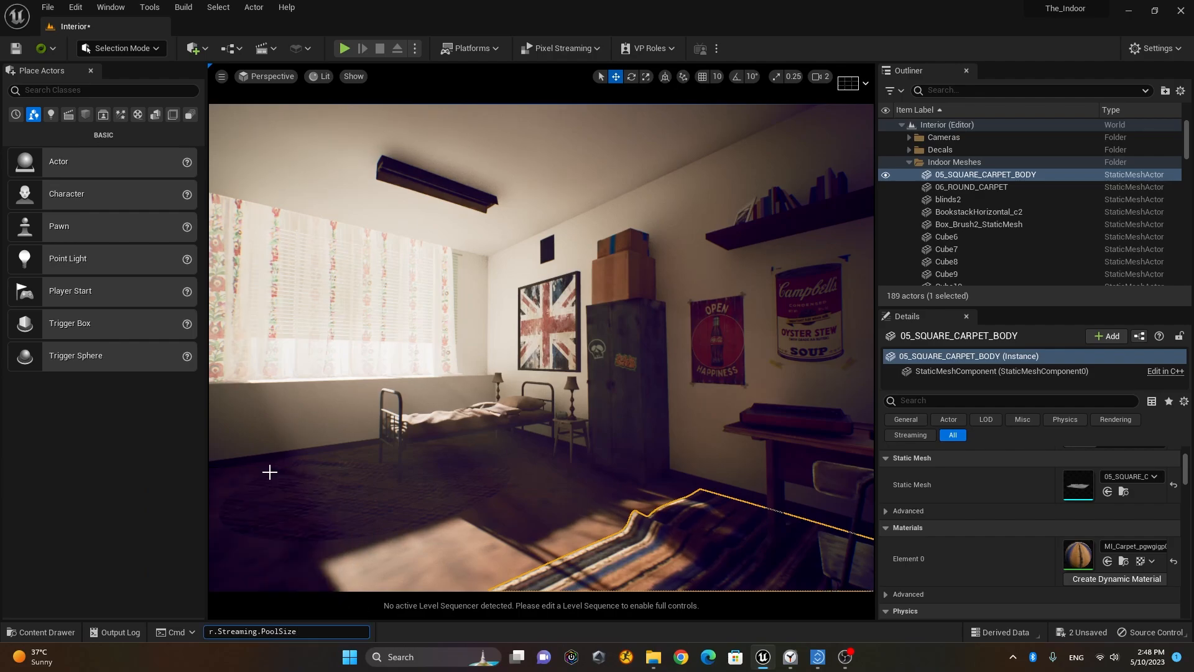
pyautogui.write('20000')
pyautogui.press('Return')
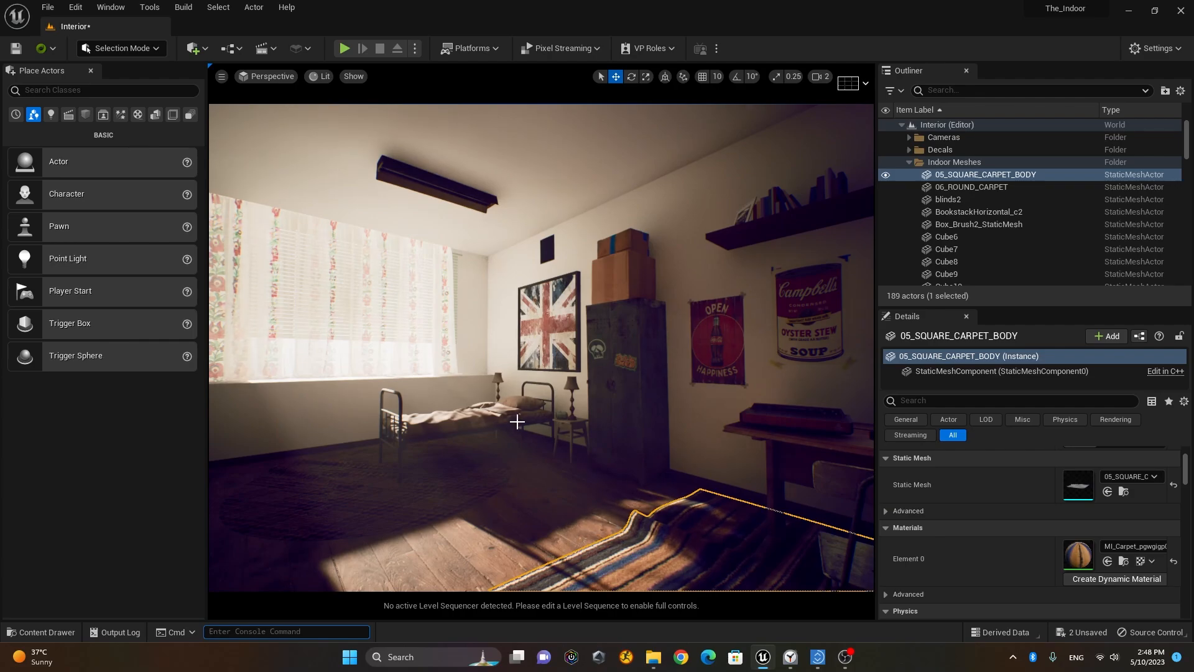
# Duplicate curtain2 along the window toward the wall with the Union Jack picture, covering the uncovered end, and deselect the copy
pyautogui.press('s')
pyautogui.moveTo(383, 231)
pyautogui.mouseDown(button='right')
pyautogui.moveTo(448, 237)
pyautogui.moveTo(366, 238)
pyautogui.moveTo(405, 234)
pyautogui.moveTo(383, 233)
pyautogui.mouseUp(button='right')
pyautogui.press('w')
pyautogui.press('d')
pyautogui.press('a')
pyautogui.press('d')
pyautogui.moveTo(425, 348); pyautogui.dragTo(421, 348, button='right')
pyautogui.click(462, 344)
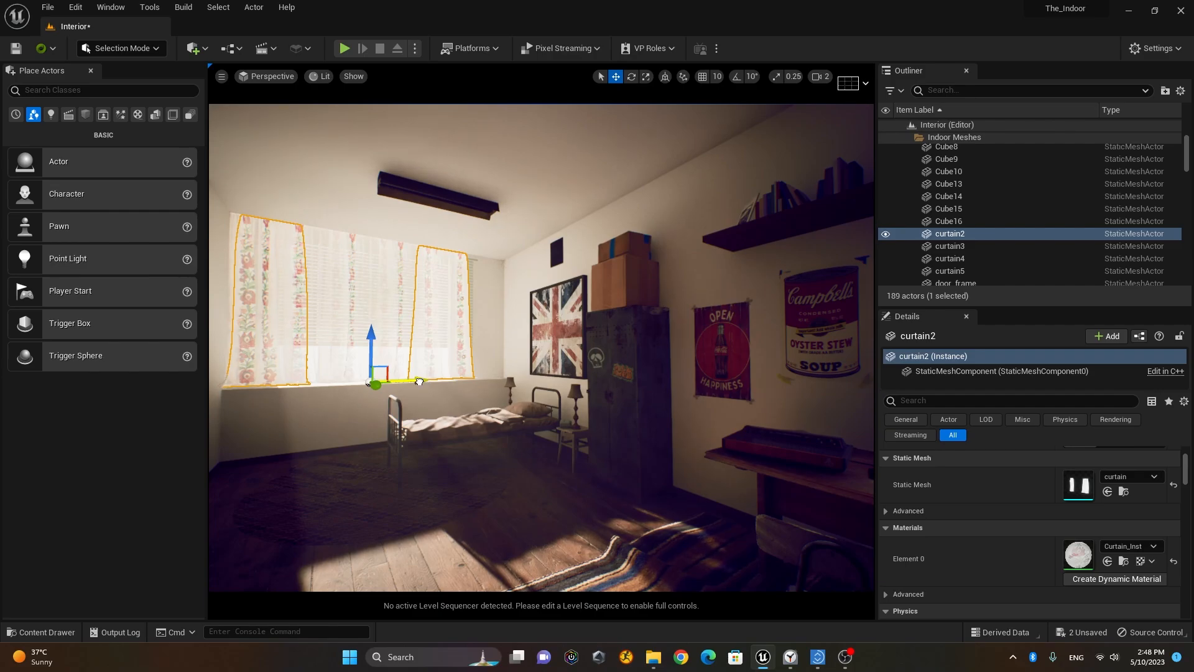
pyautogui.keyDown('alt'); pyautogui.moveTo(420, 381); pyautogui.dragTo(469, 376); pyautogui.keyUp('alt')
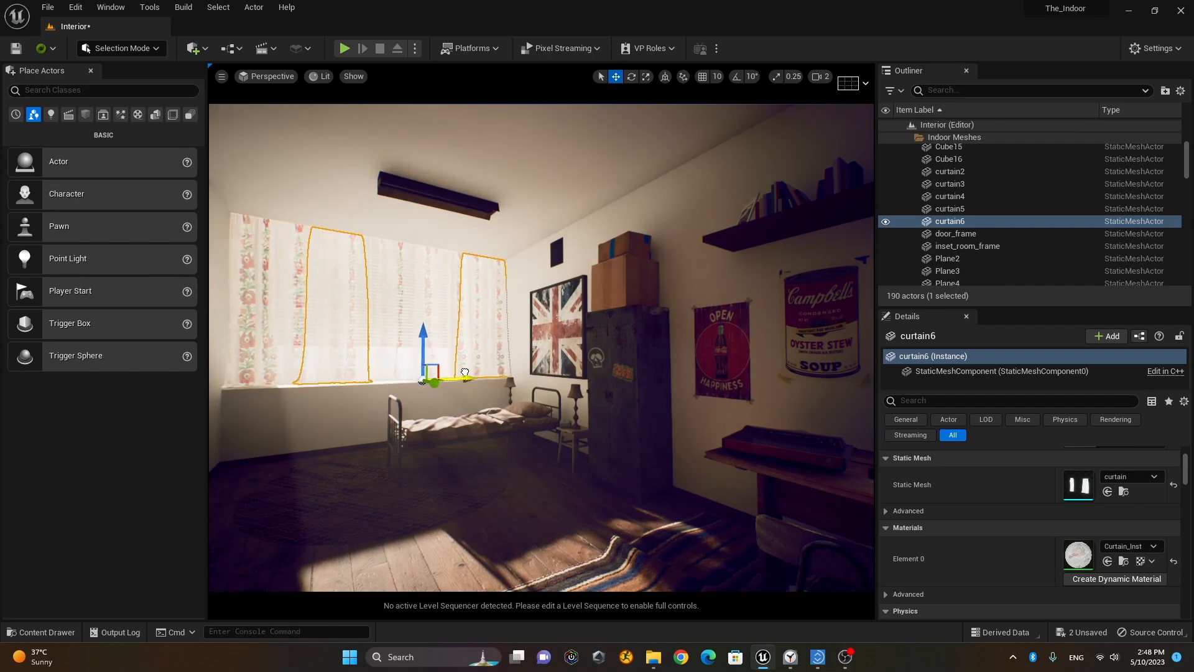
pyautogui.click(634, 567)
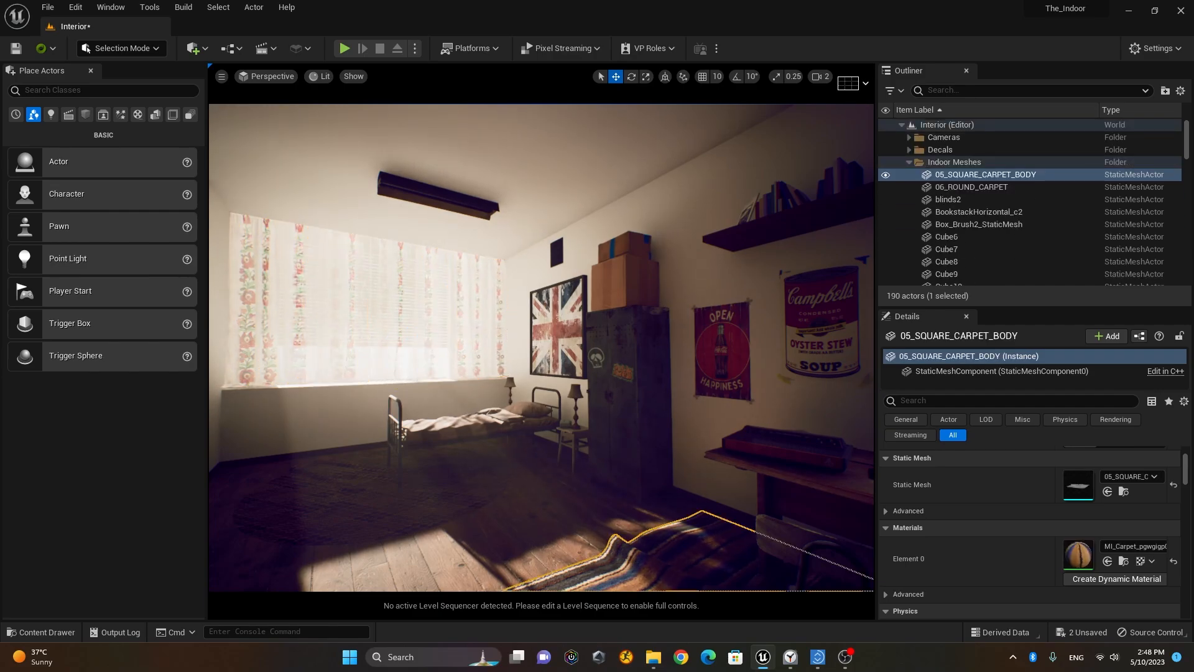
# Open the Curtain_Inst material instance, try a Translusency of 0.2, and move its editor clear of the window view
pyautogui.moveTo(298, 349); pyautogui.dragTo(271, 365, button='right')
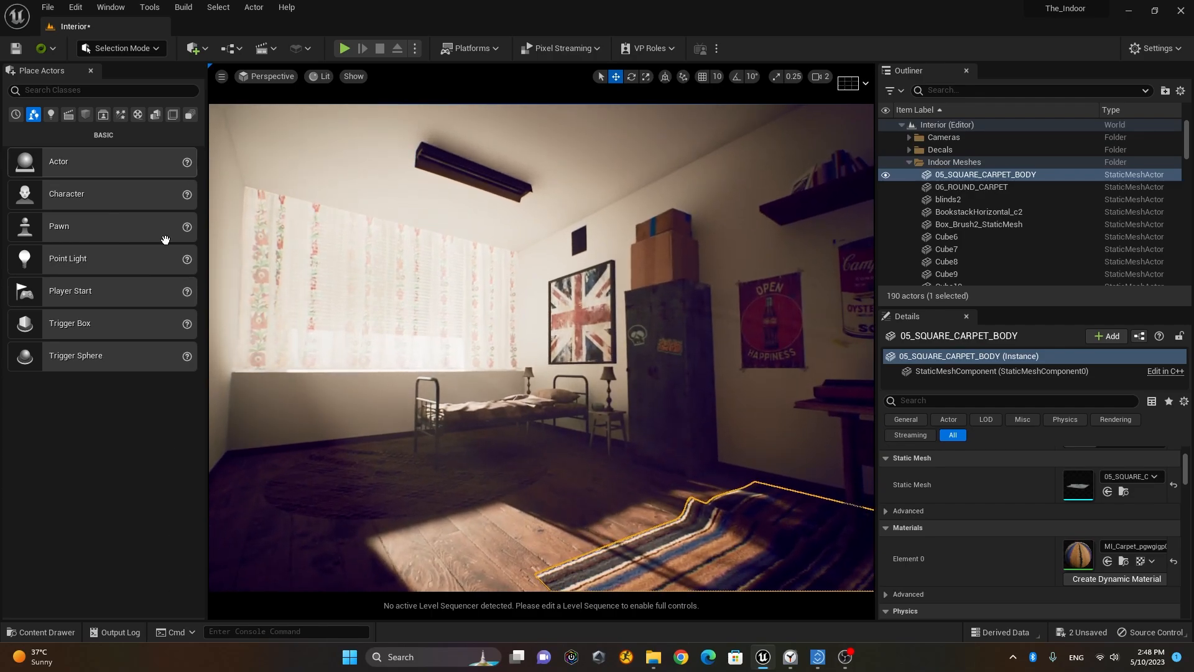
pyautogui.click(41, 632)
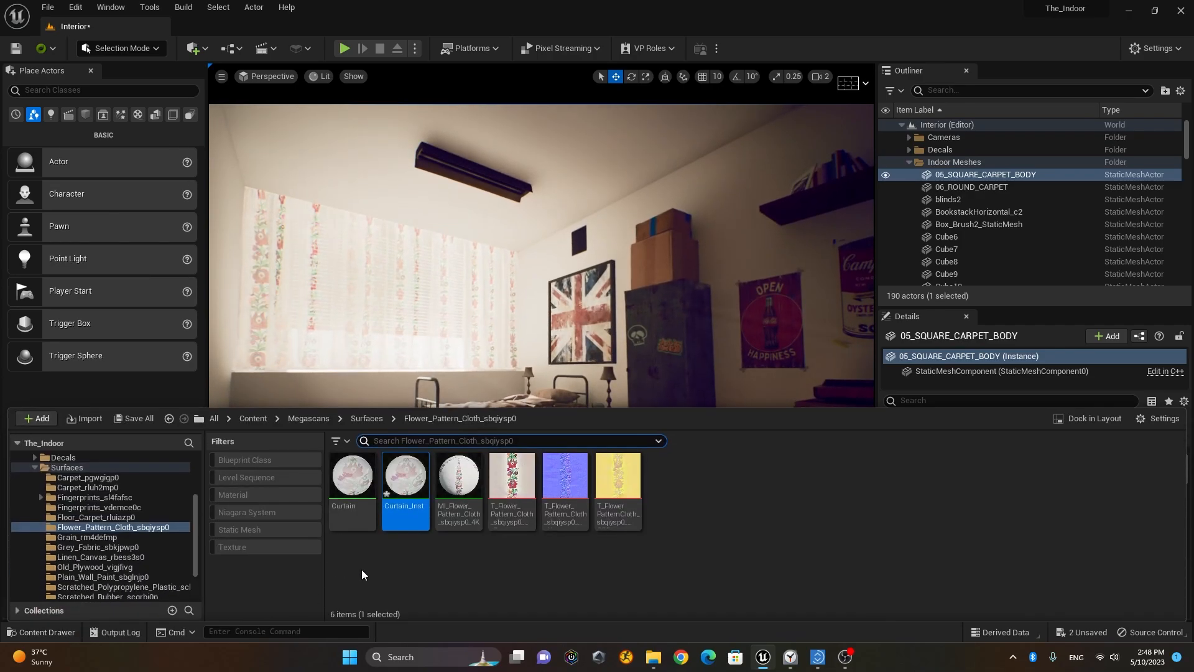
pyautogui.doubleClick(405, 476)
pyautogui.click(124, 28)
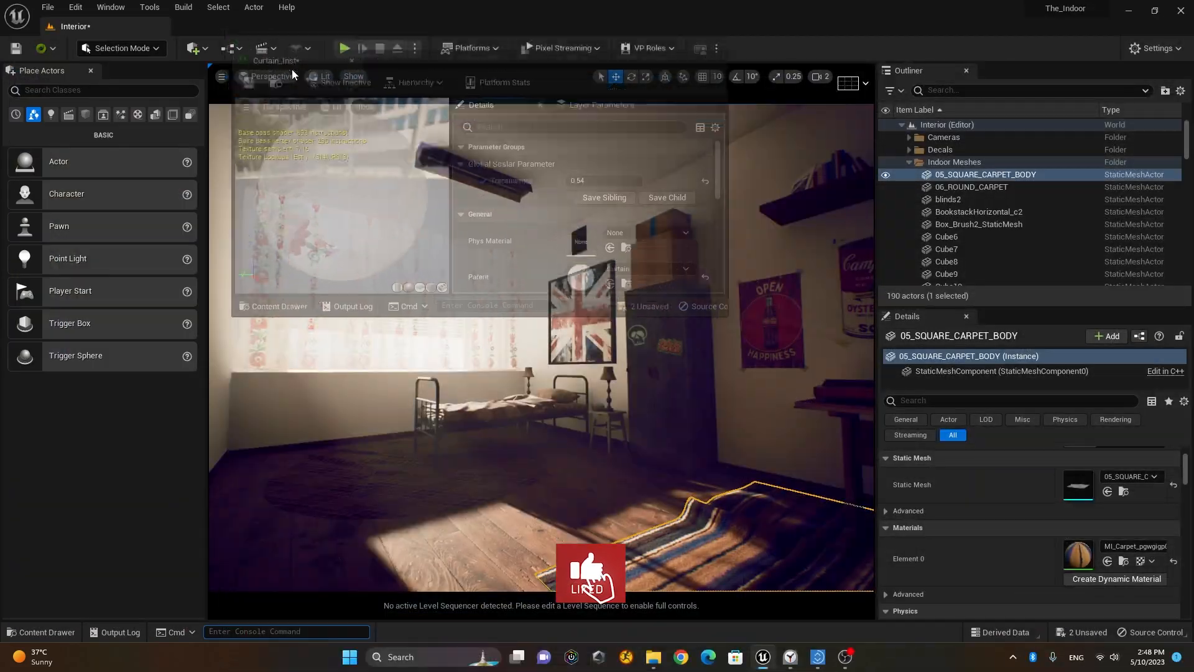
pyautogui.click(658, 386)
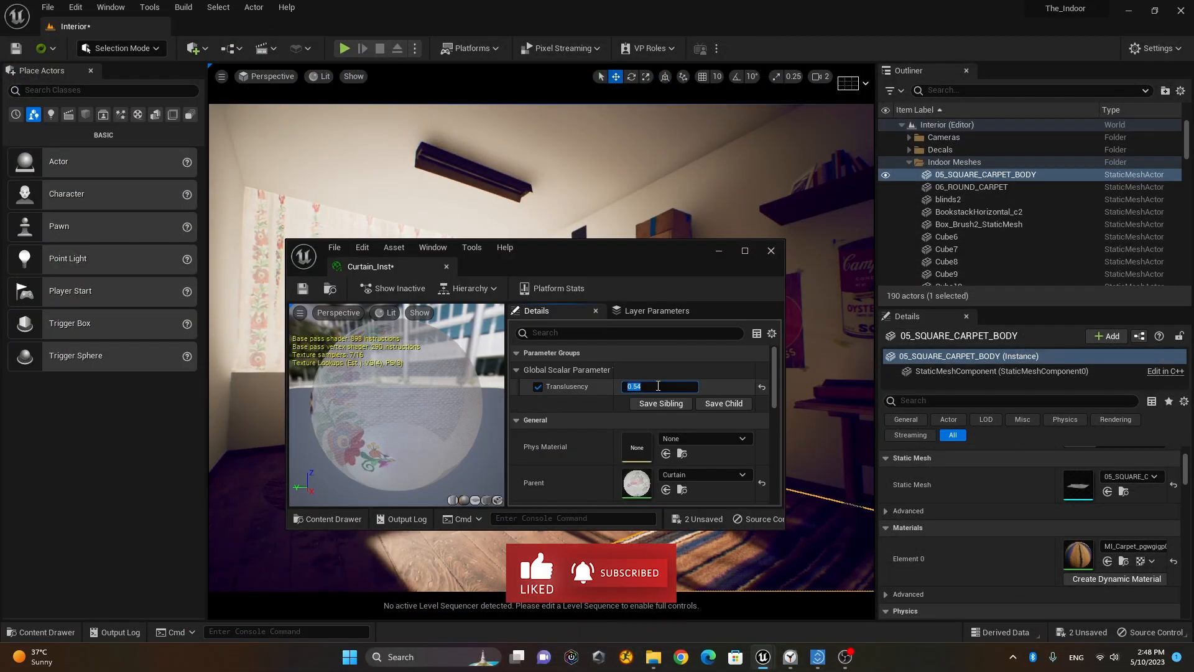
pyautogui.write('0.2')
pyautogui.press('Return')
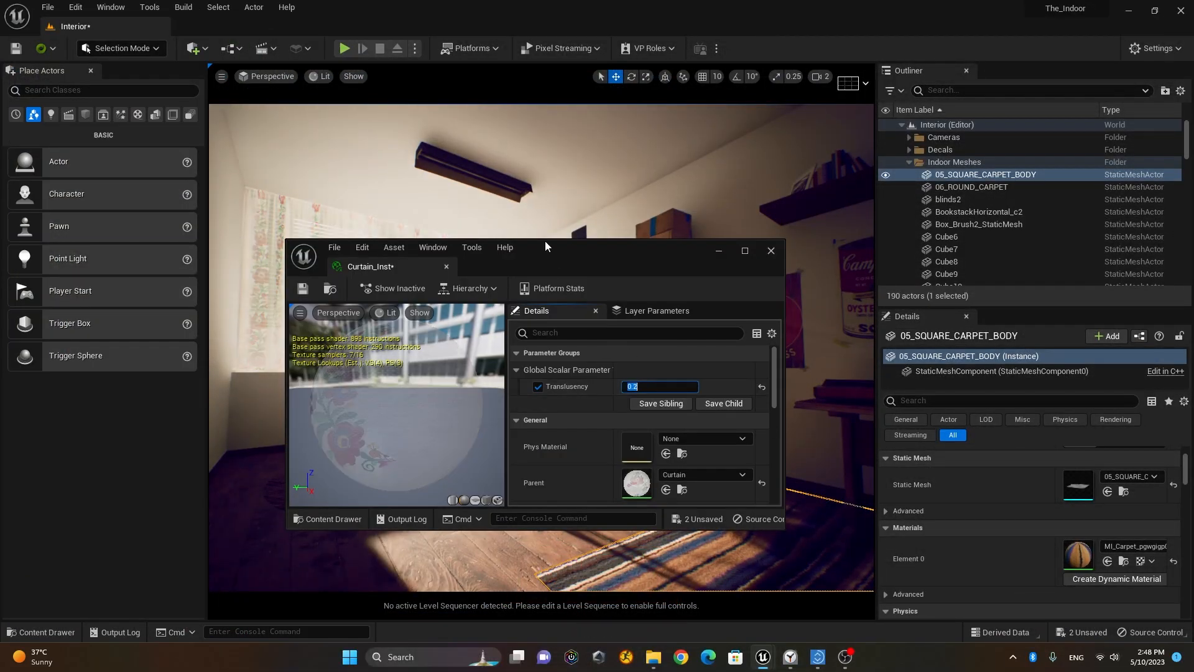
pyautogui.moveTo(564, 253); pyautogui.dragTo(780, 301)
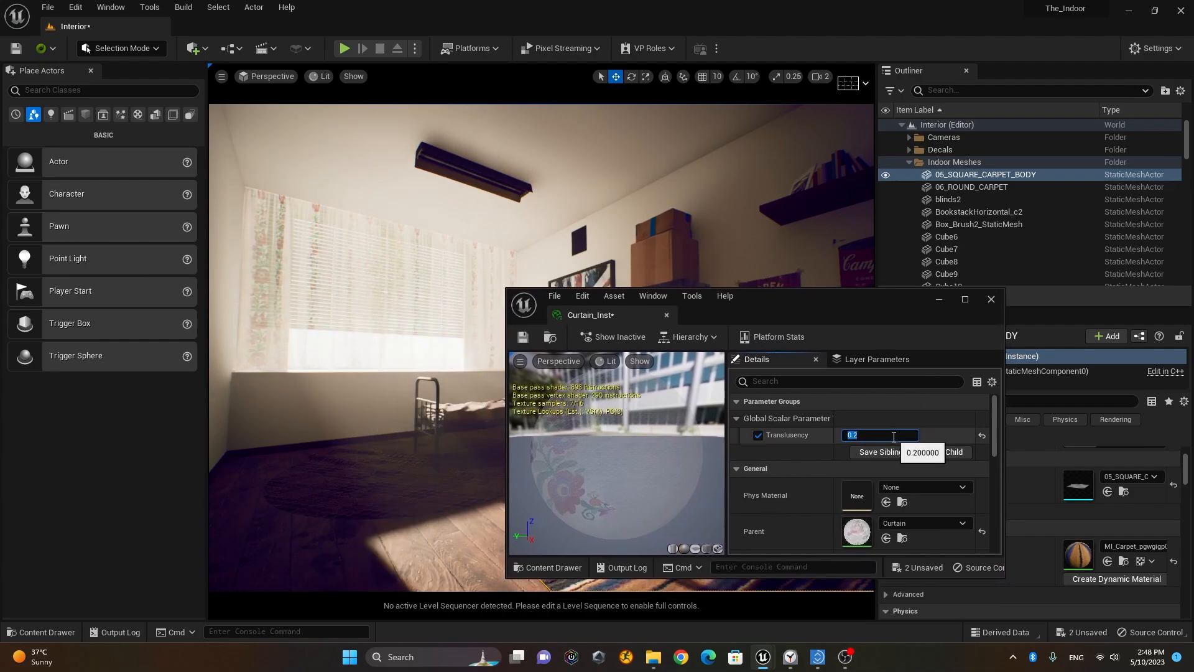
# Set the Translusency of Curtain_Inst to 0.35 and close its editor
pyautogui.press('BackSpace')
pyautogui.write('5')
pyautogui.press('Return')
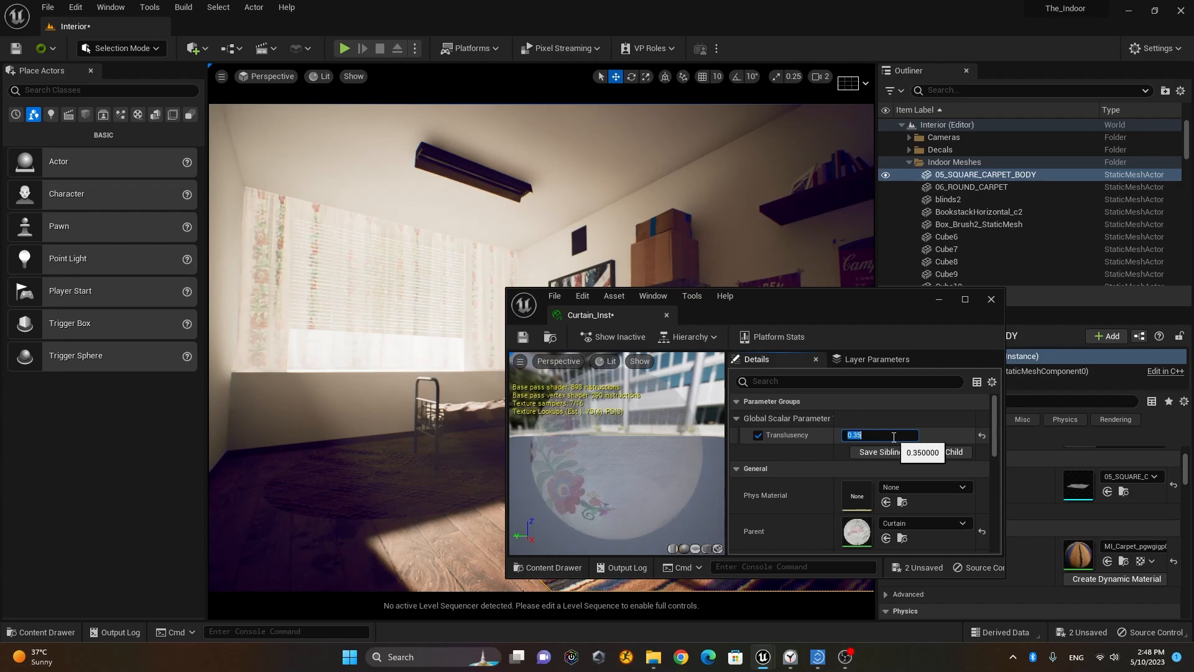
pyautogui.click(991, 301)
# Examine the translucent curtains and their floral pattern in front of the blinds, up close and from several angles
pyautogui.moveTo(365, 378); pyautogui.dragTo(365, 398, button='right')
pyautogui.press('w')
pyautogui.moveTo(356, 353); pyautogui.dragTo(356, 347, button='right')
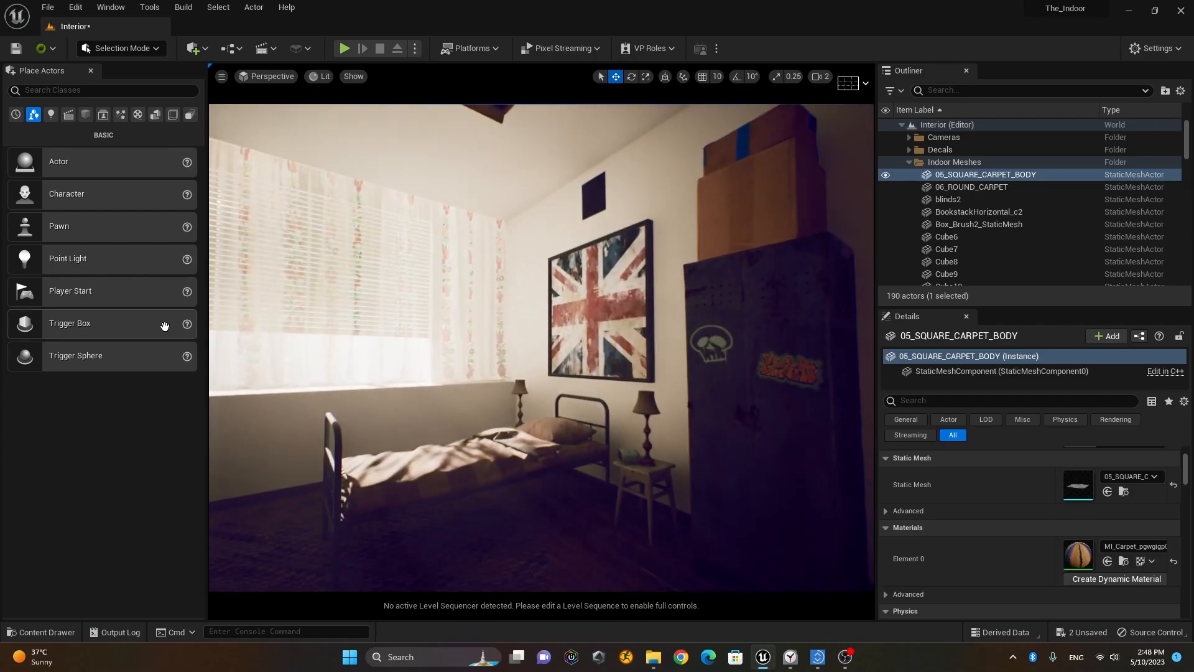
pyautogui.press('a')
pyautogui.moveTo(478, 445); pyautogui.dragTo(461, 431, button='right')
pyautogui.press('w')
pyautogui.moveTo(293, 342); pyautogui.dragTo(283, 335, button='right')
pyautogui.press('a')
pyautogui.press('w')
pyautogui.press('s')
pyautogui.moveTo(366, 383); pyautogui.dragTo(361, 382, button='right')
pyautogui.press('a')
pyautogui.press('w')
pyautogui.press('s')
pyautogui.moveTo(216, 423); pyautogui.dragTo(215, 423, button='right')
pyautogui.press('w')
pyautogui.press('a')
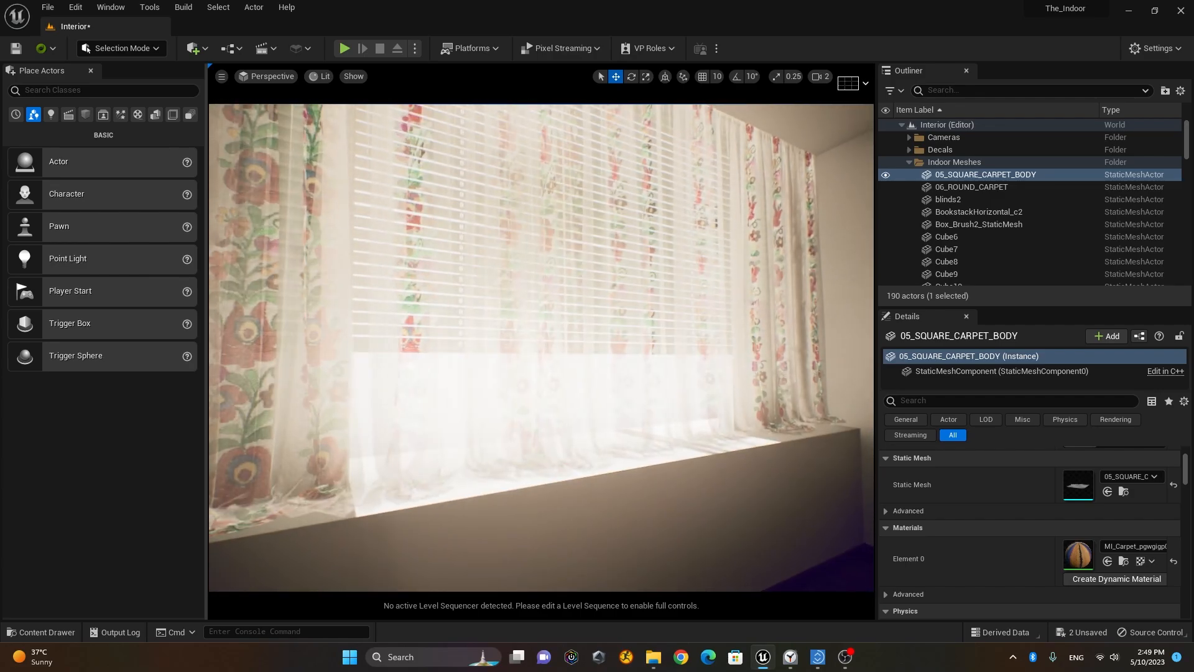
pyautogui.moveTo(362, 415); pyautogui.dragTo(362, 414, button='right')
pyautogui.press('a')
pyautogui.press('w')
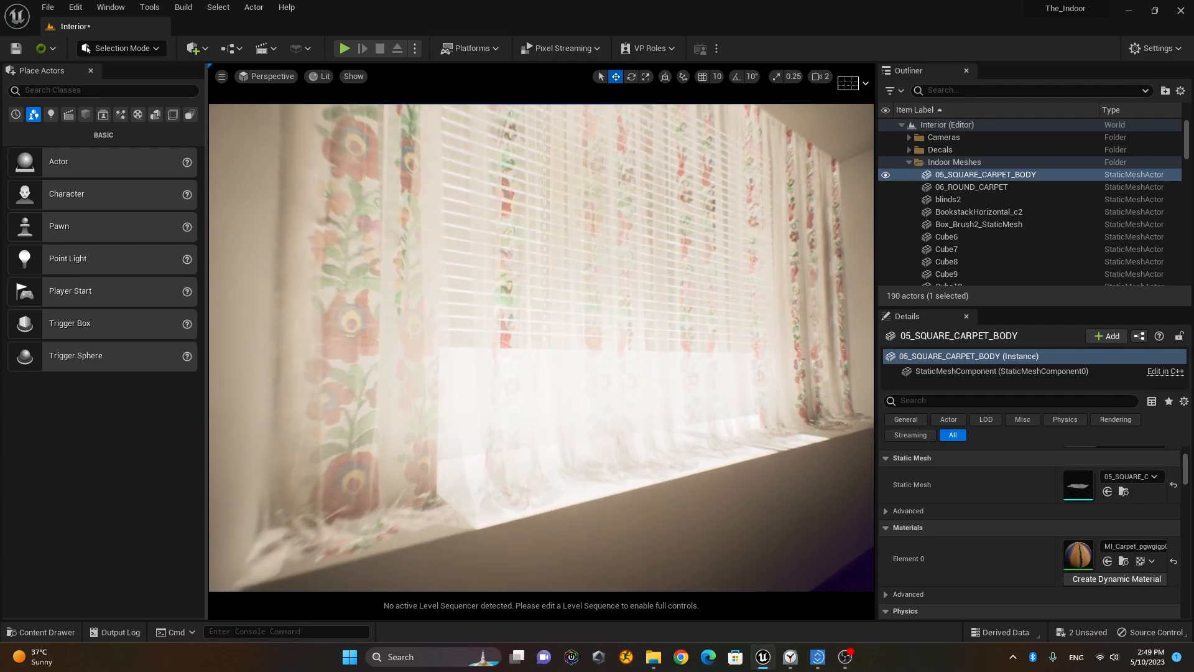
pyautogui.press('s')
pyautogui.moveTo(383, 446); pyautogui.dragTo(493, 434, button='right')
pyautogui.press('w')
pyautogui.press('s')
pyautogui.press('w')
pyautogui.press('s')
pyautogui.press('s')
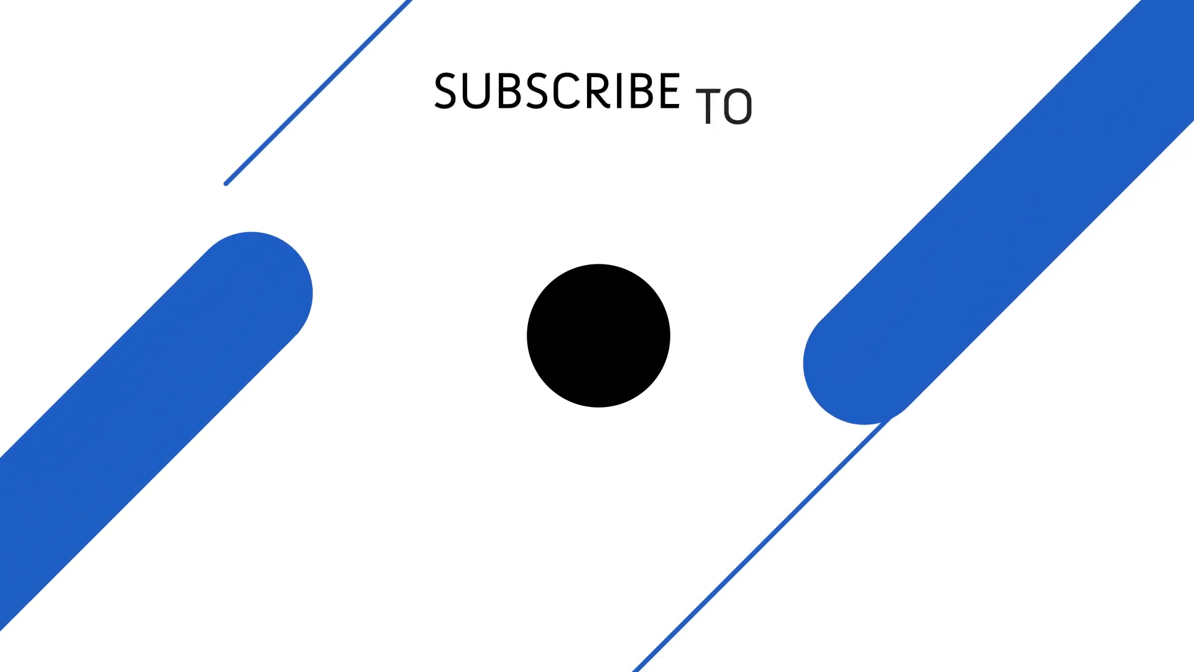